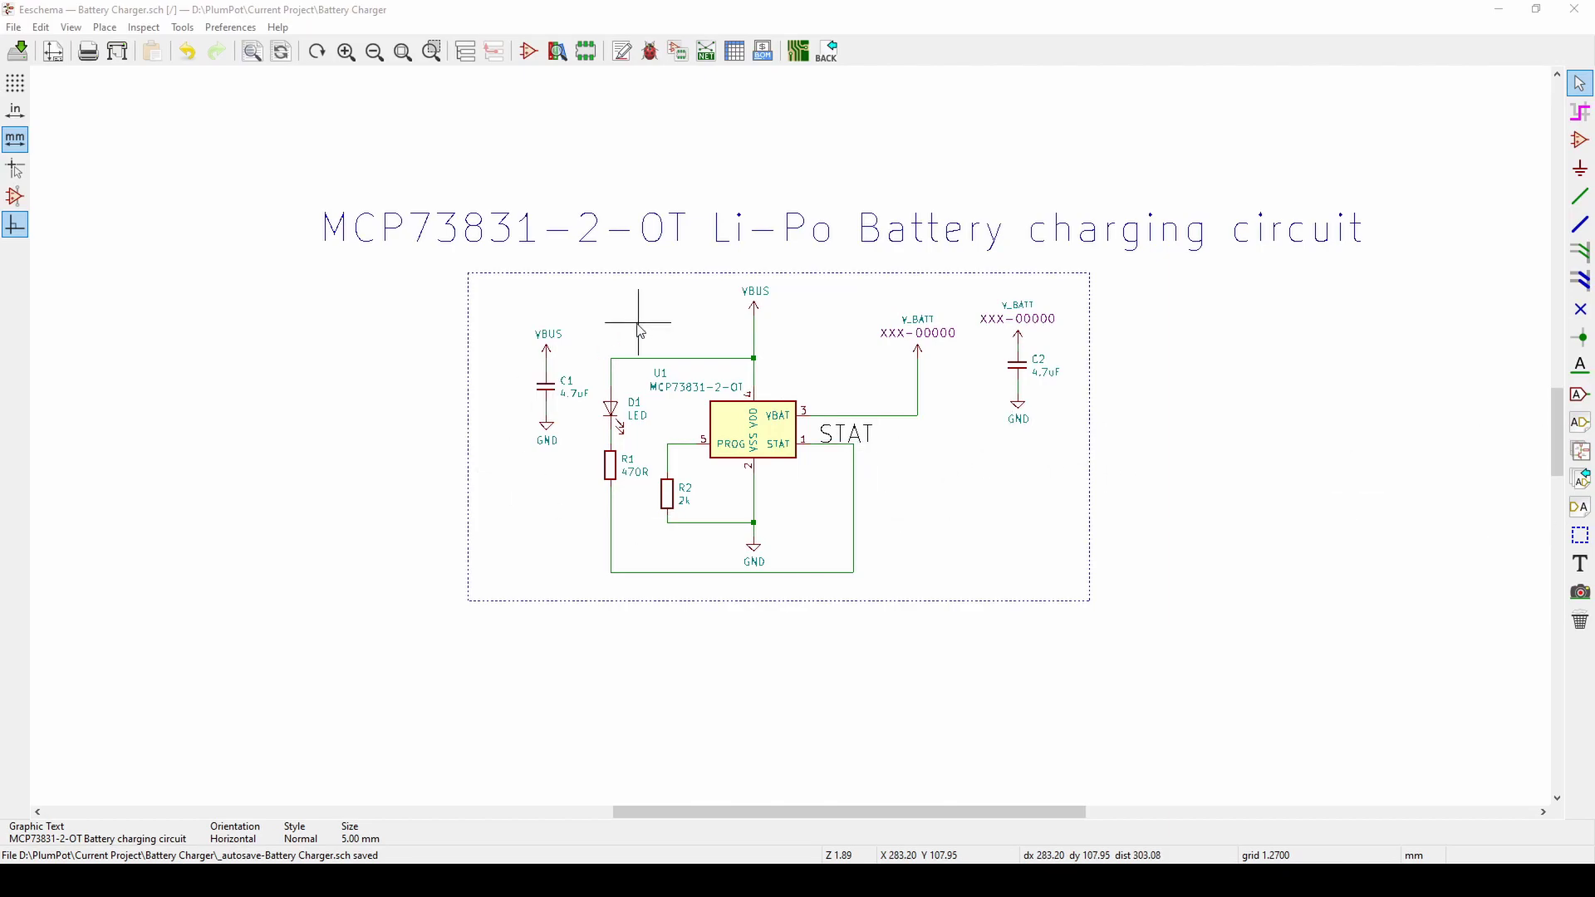
# - Examine the MCP73831-2-OT Li-Po charging circuit schematic, including the charger IC, status LED, resistors and capacitors
pyautogui.moveTo(810, 482); pyautogui.dragTo(748, 496, button='middle')
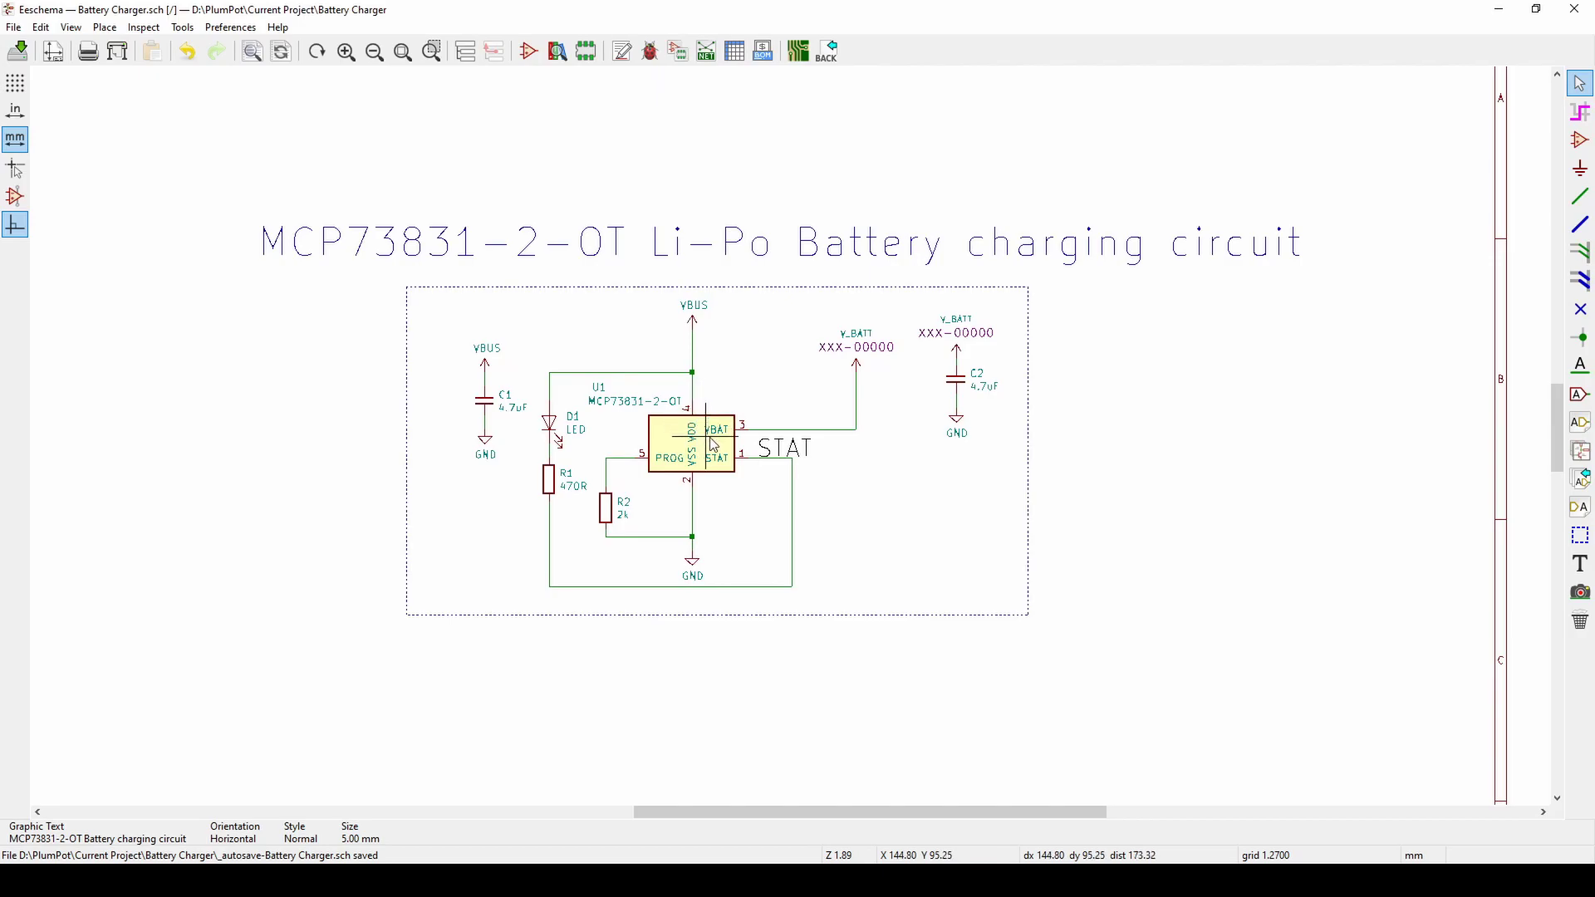
pyautogui.scroll(2, 712, 457)
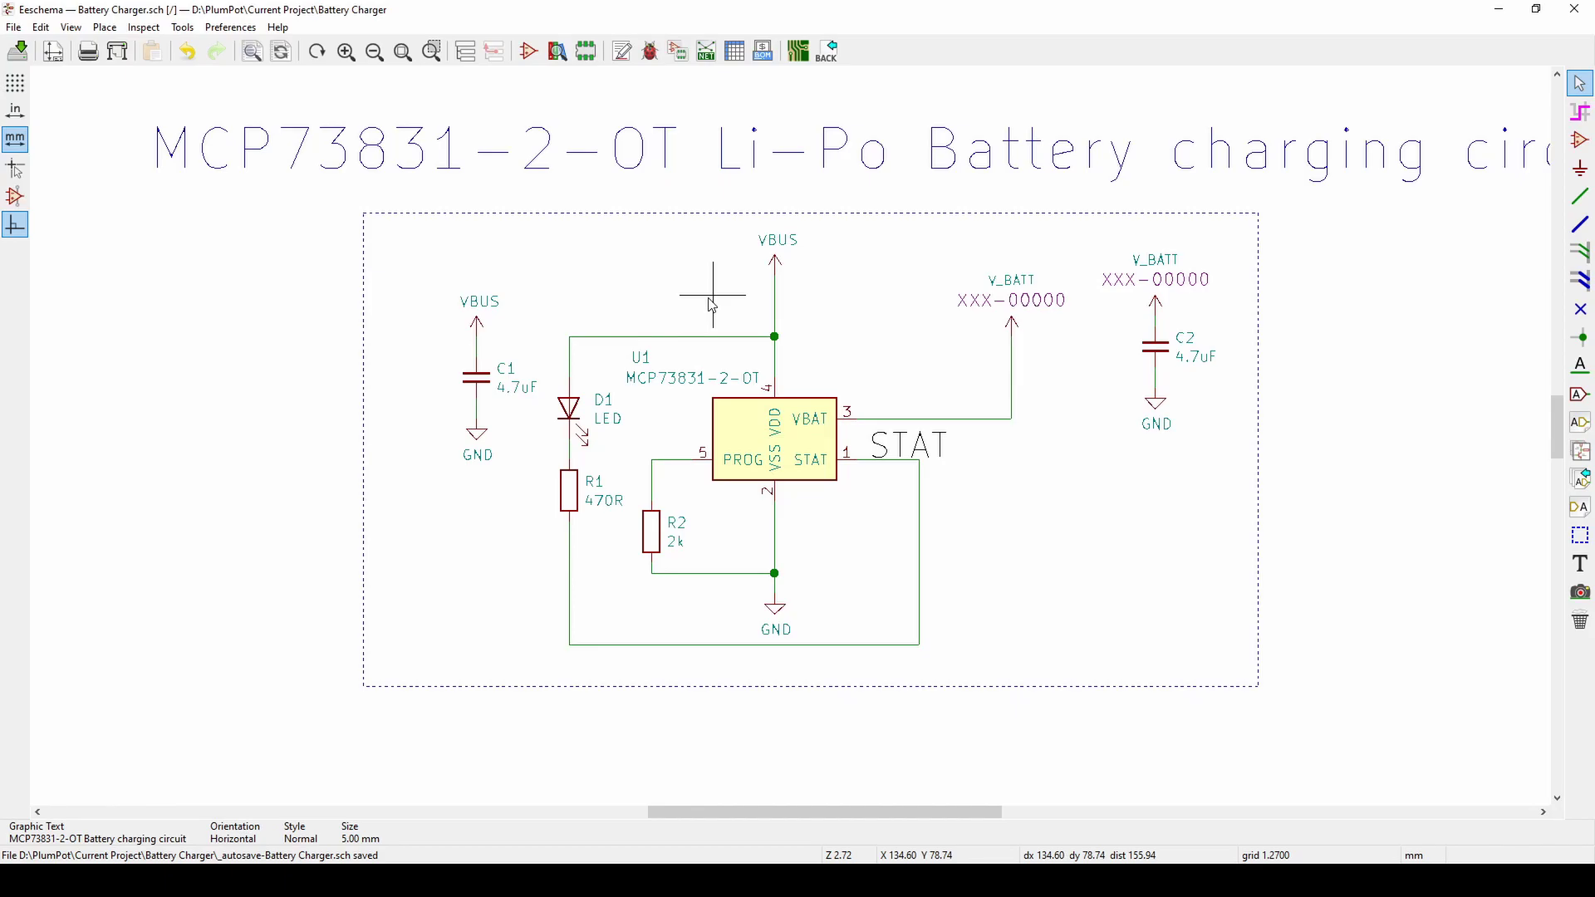
pyautogui.moveTo(682, 349); pyautogui.dragTo(664, 357, button='middle')
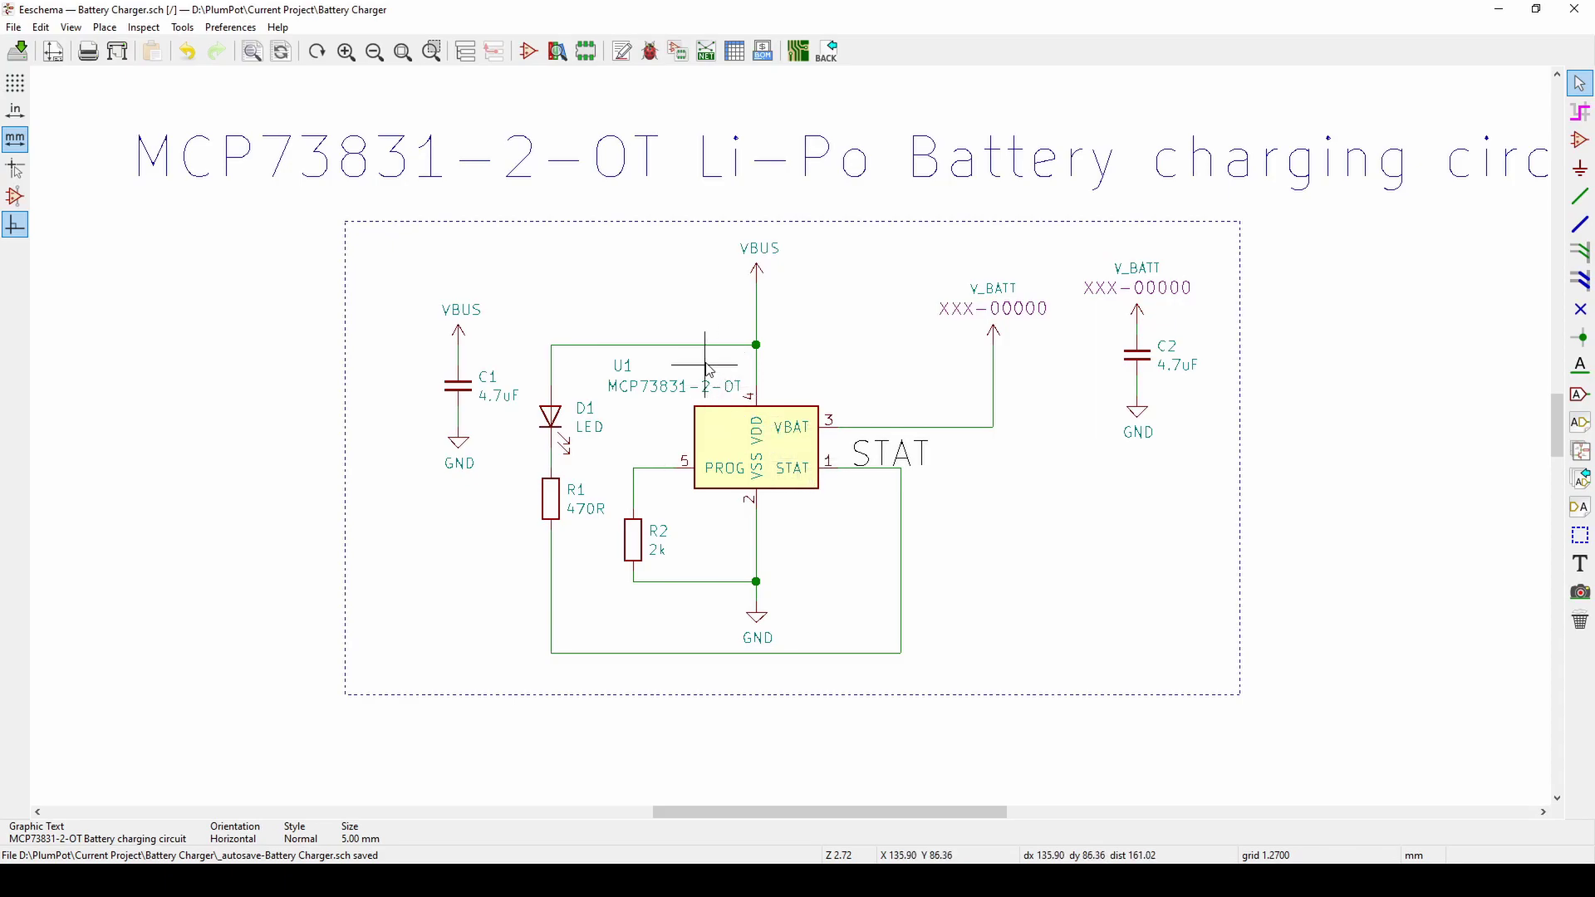
pyautogui.moveTo(706, 366)
pyautogui.mouseDown(button='middle')
pyautogui.moveTo(639, 352)
pyautogui.moveTo(697, 395)
pyautogui.mouseUp(button='middle')
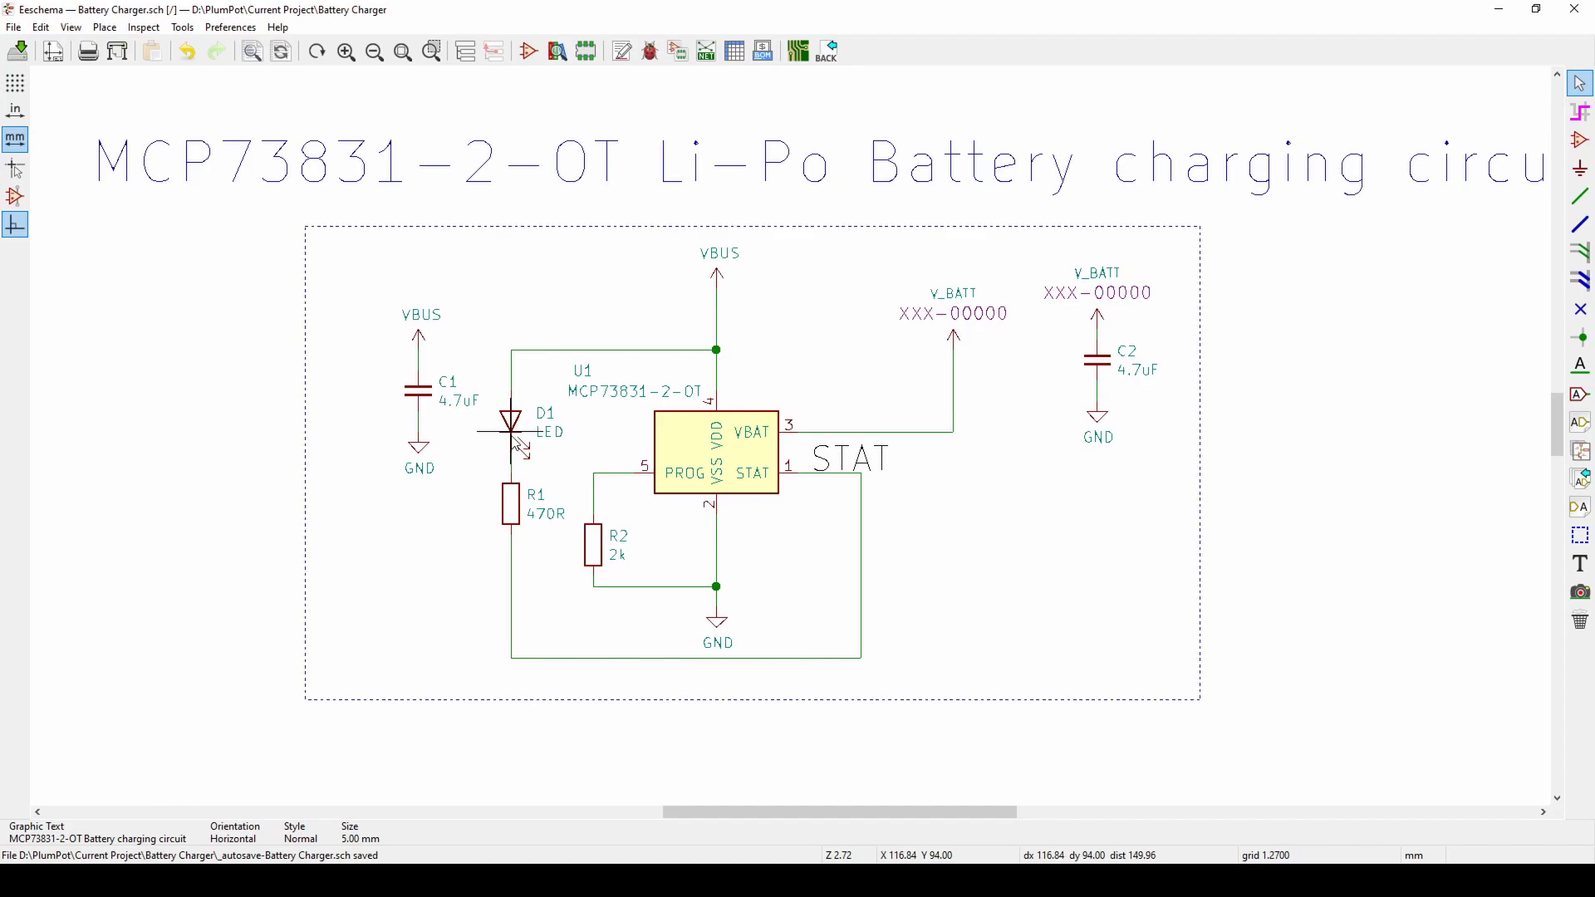
pyautogui.moveTo(457, 452); pyautogui.dragTo(481, 460, button='middle')
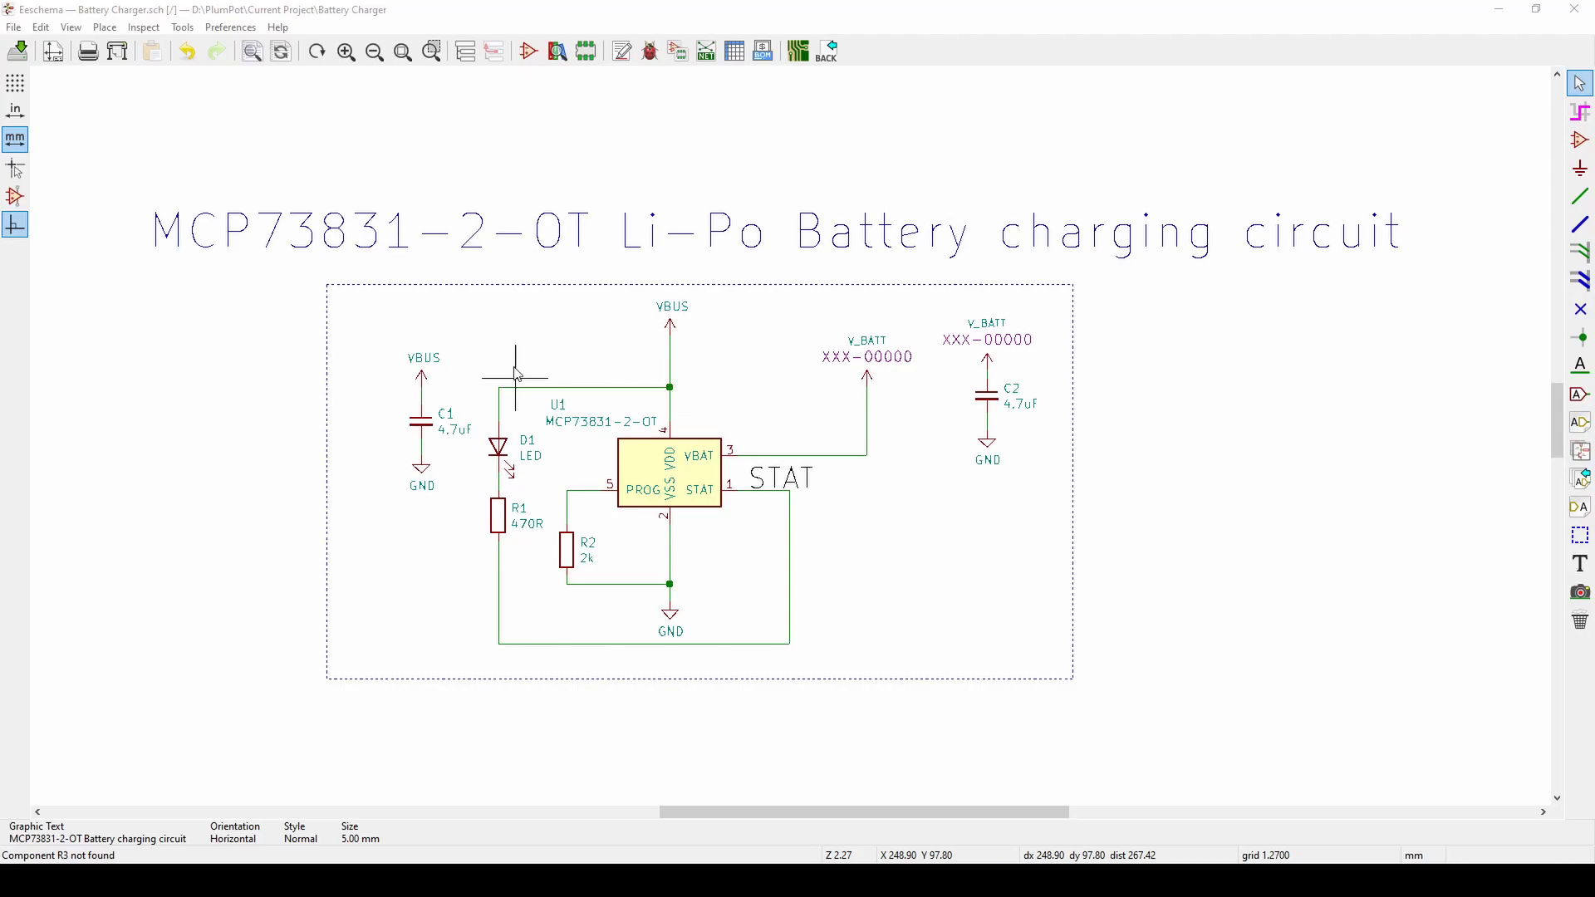
# - Bring up the board layout through Update PCB from Schematic and close the update dialog without applying changes
pyautogui.click(182, 27)
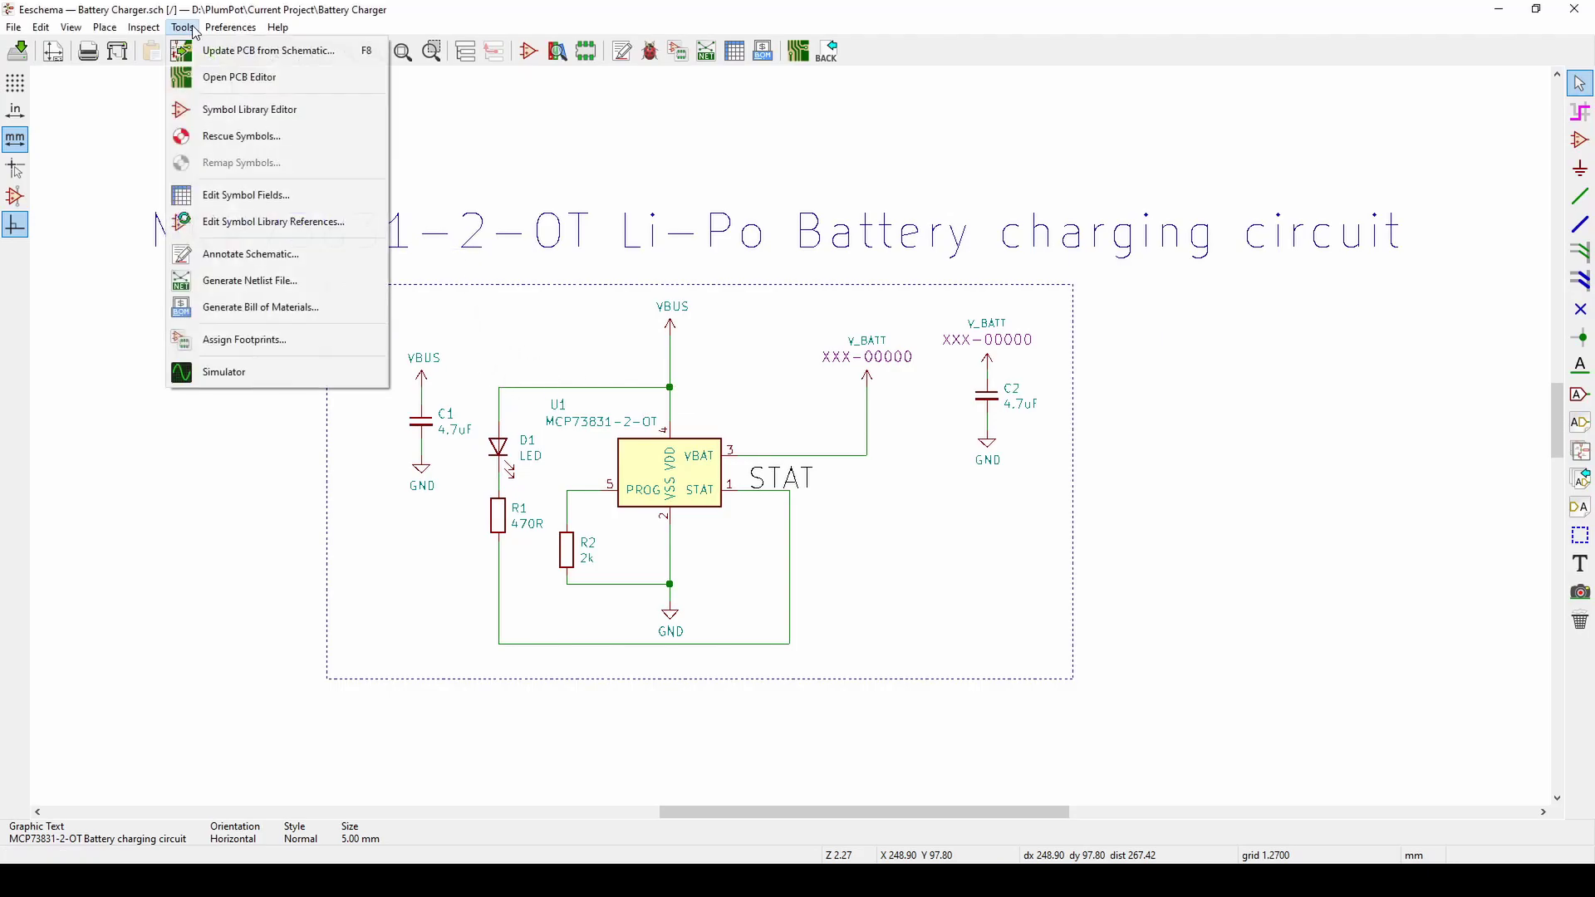
pyautogui.click(210, 47)
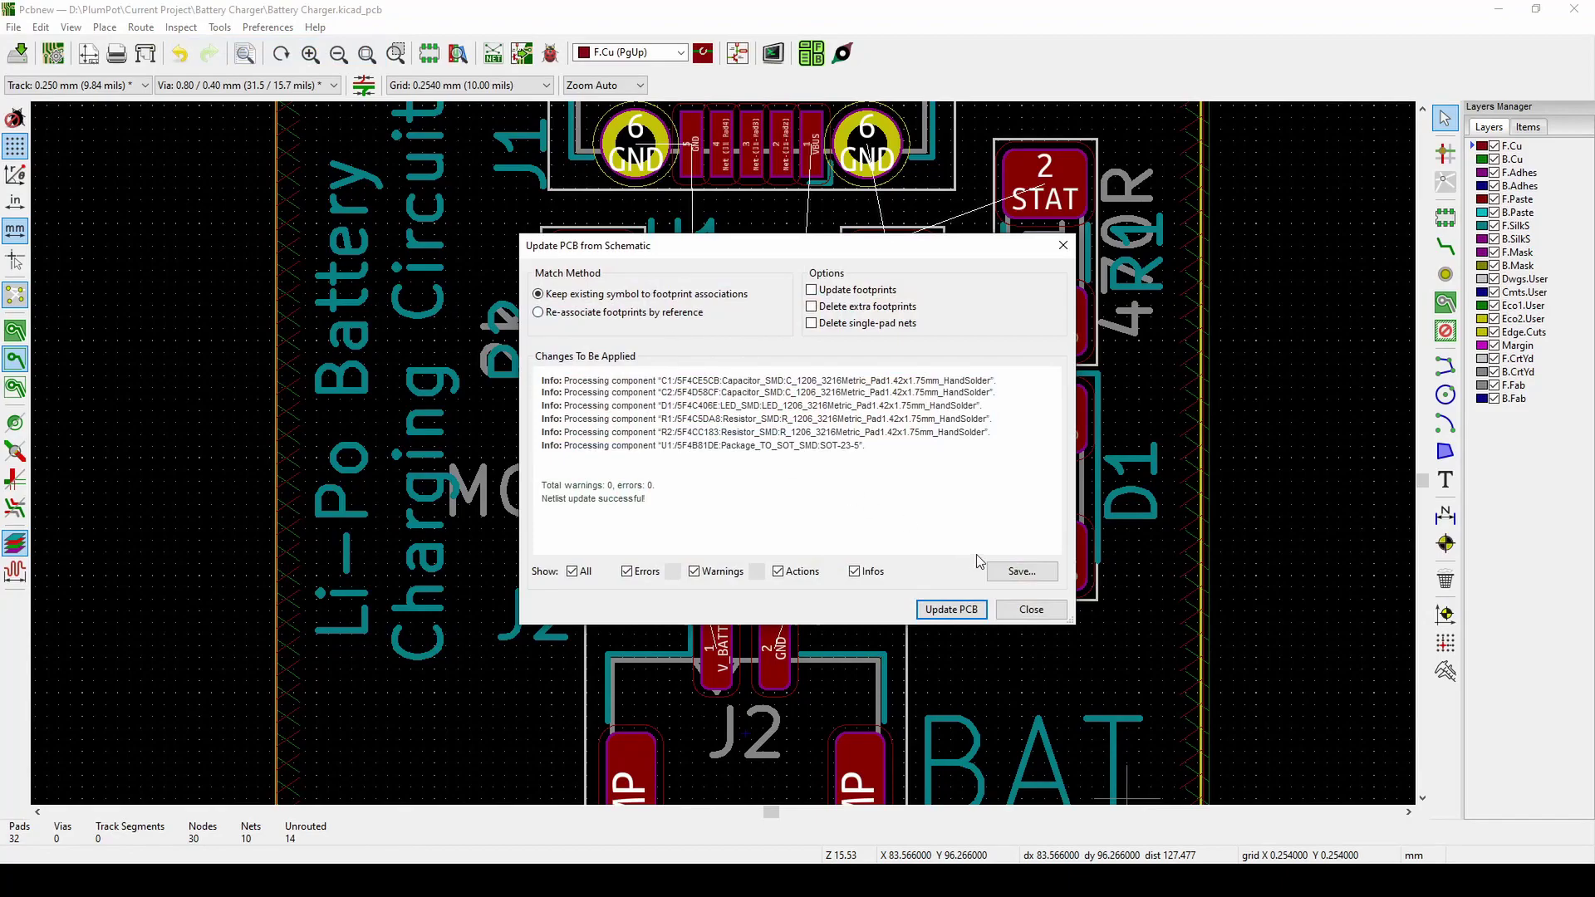
pyautogui.click(1030, 610)
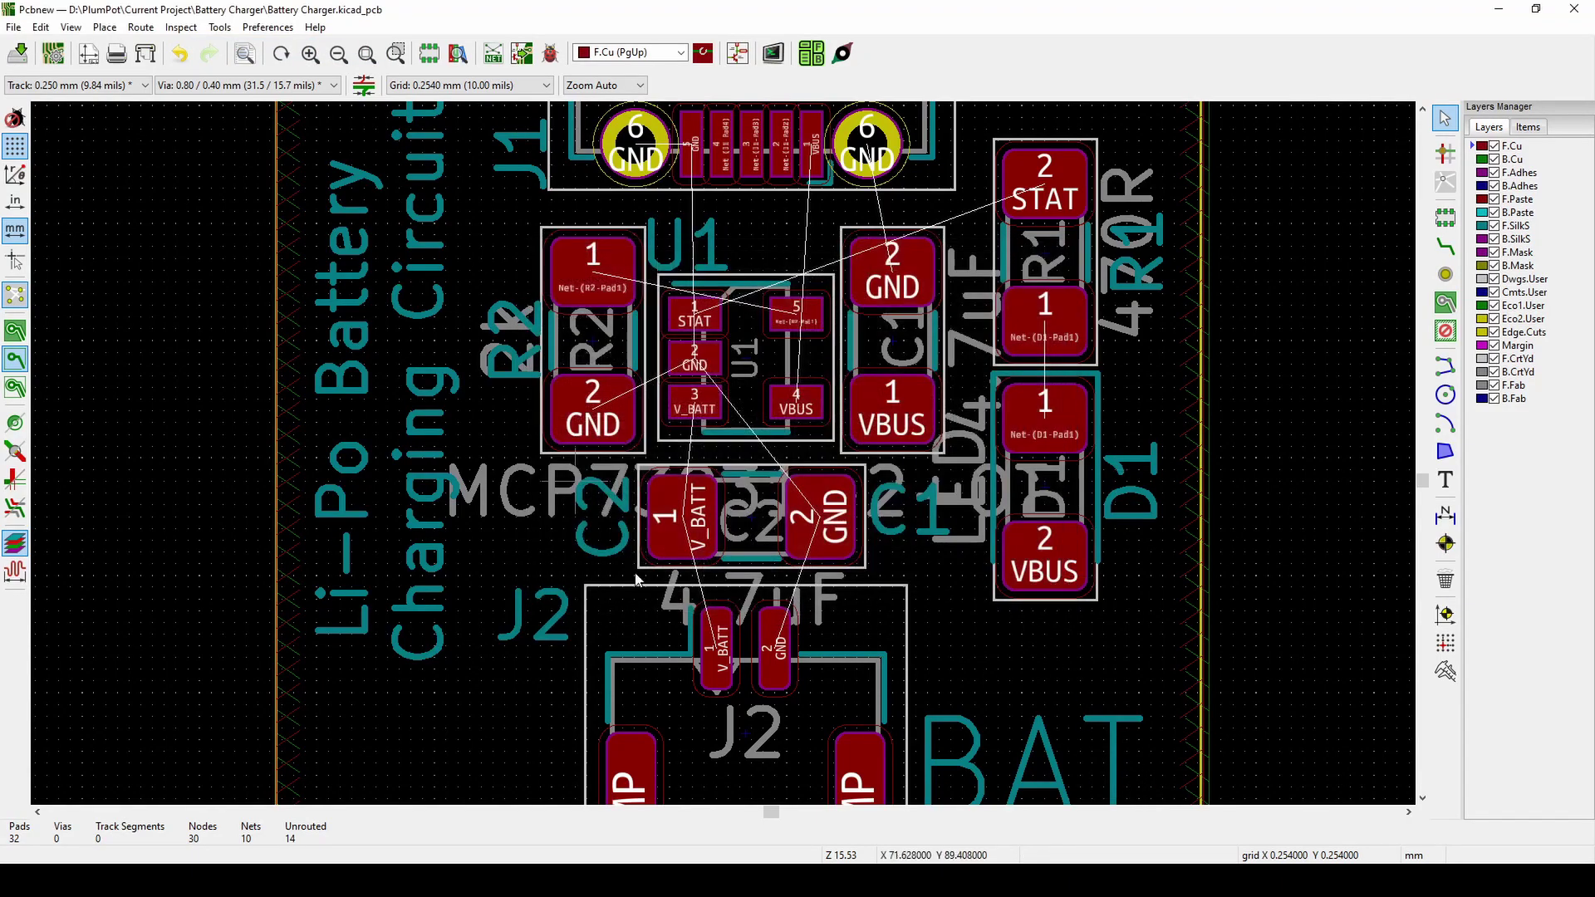
# - Examine the board outline and the placement of the micro USB connector relative to the board edge and charger IC
pyautogui.press('Home')
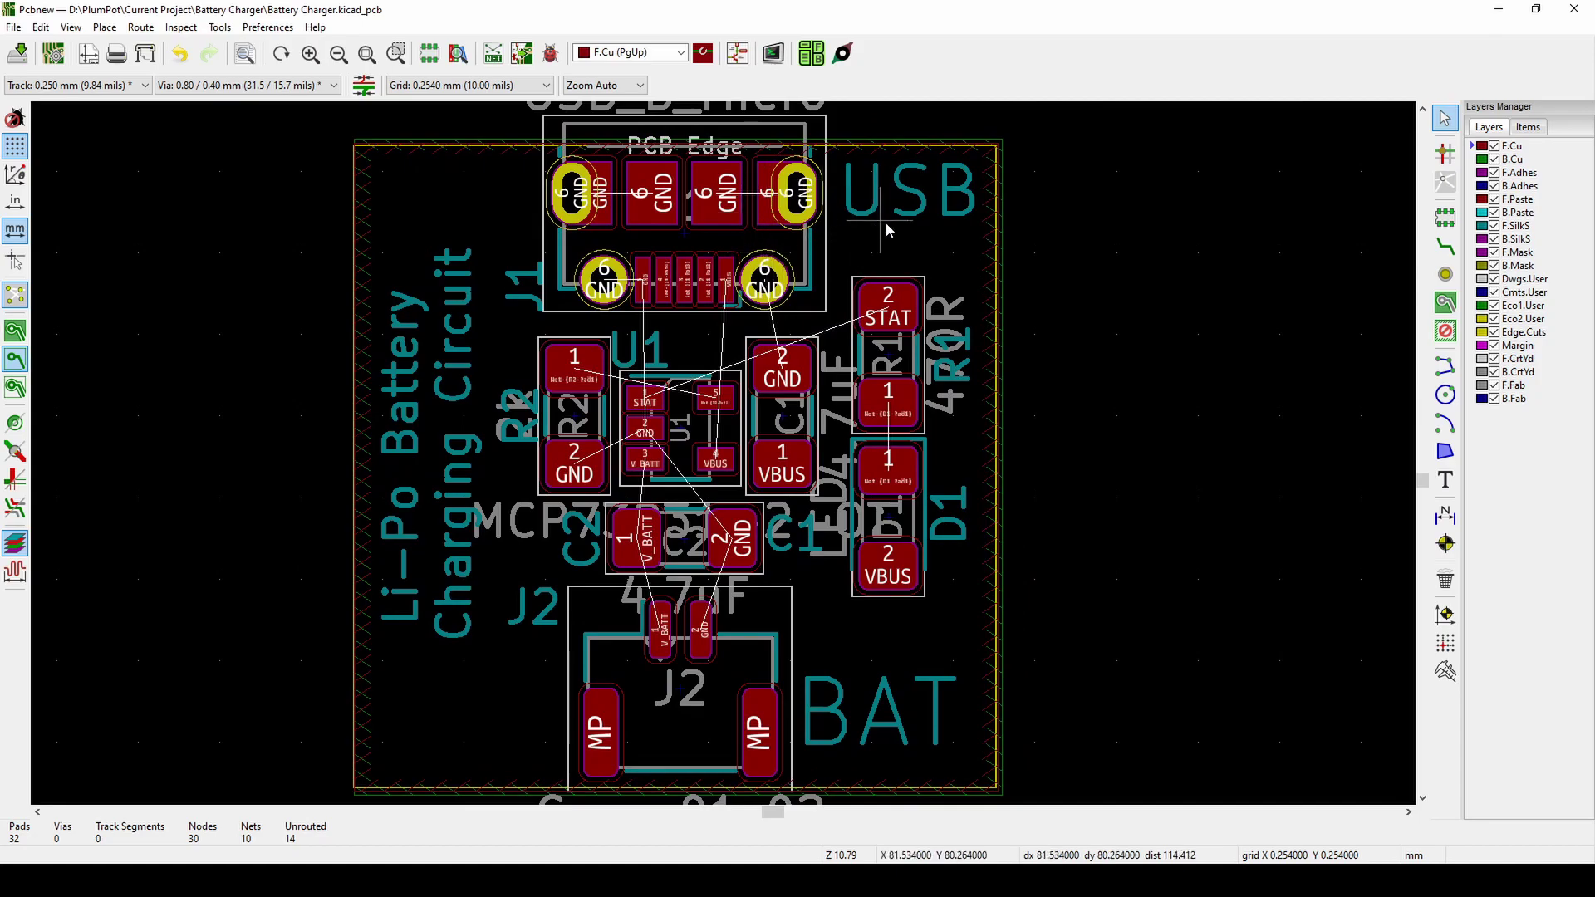
pyautogui.moveTo(693, 235); pyautogui.dragTo(651, 328, button='middle')
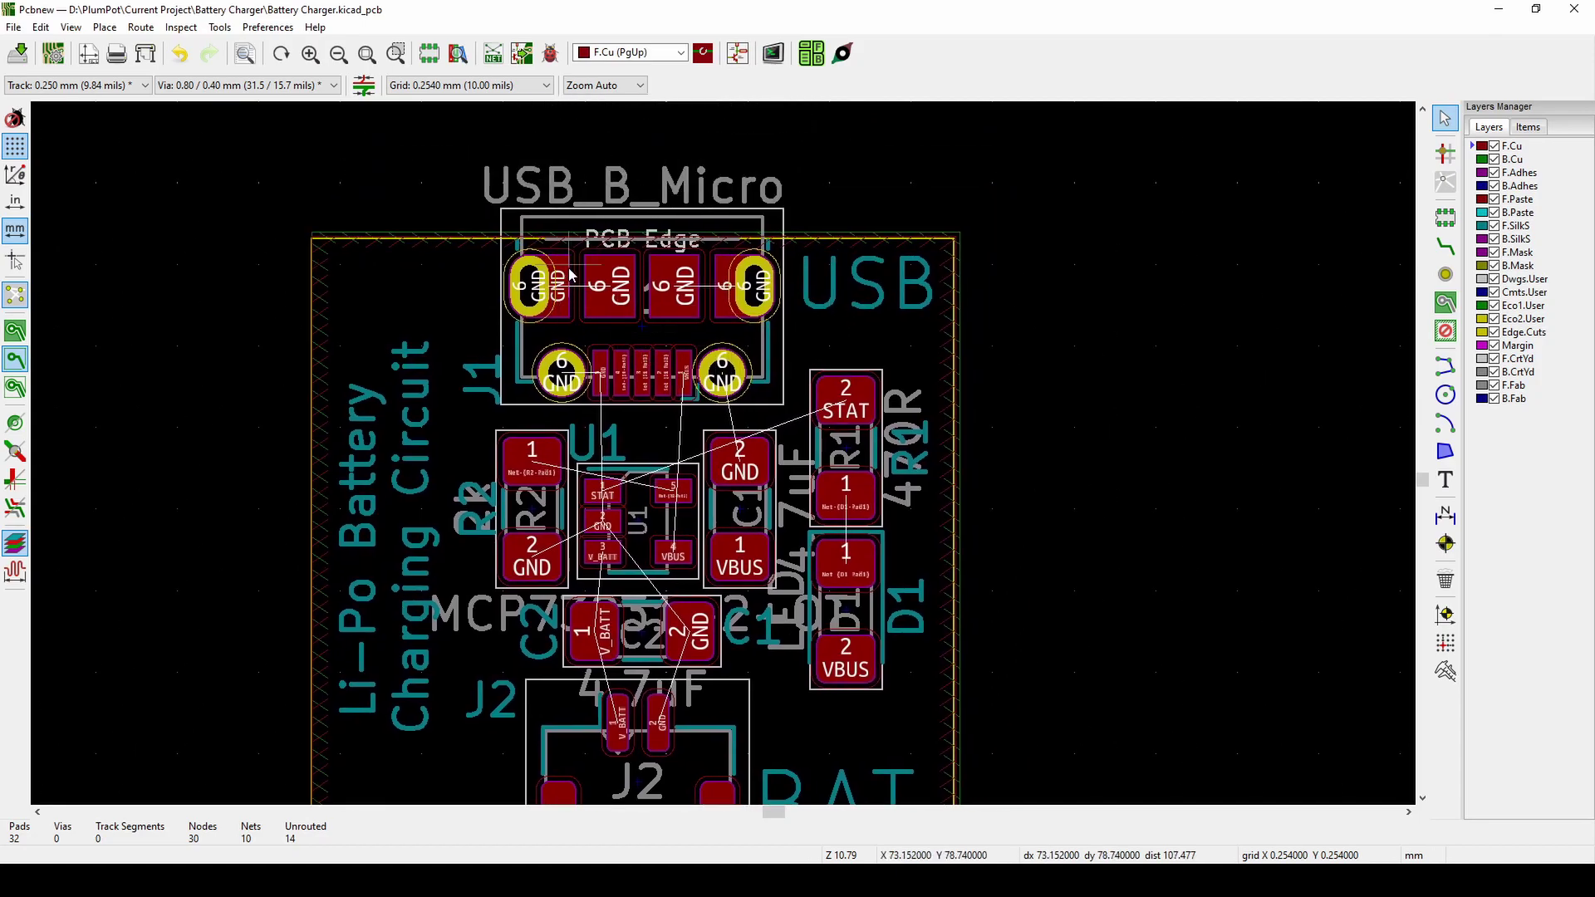
pyautogui.moveTo(652, 274); pyautogui.dragTo(625, 235, button='middle')
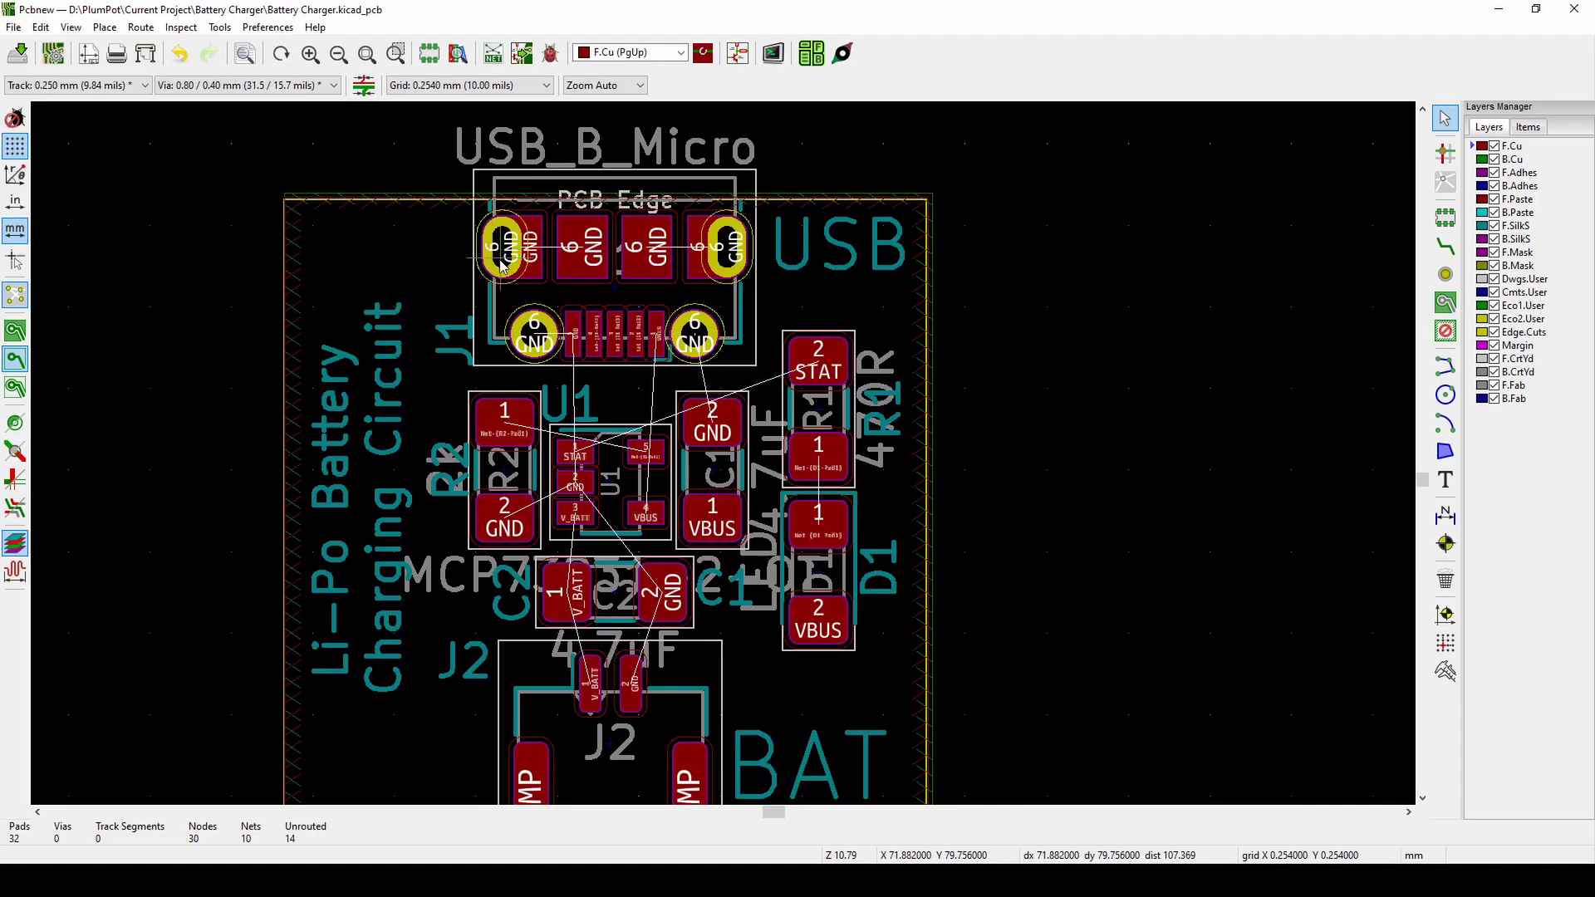
pyautogui.moveTo(529, 300); pyautogui.dragTo(584, 257, button='middle')
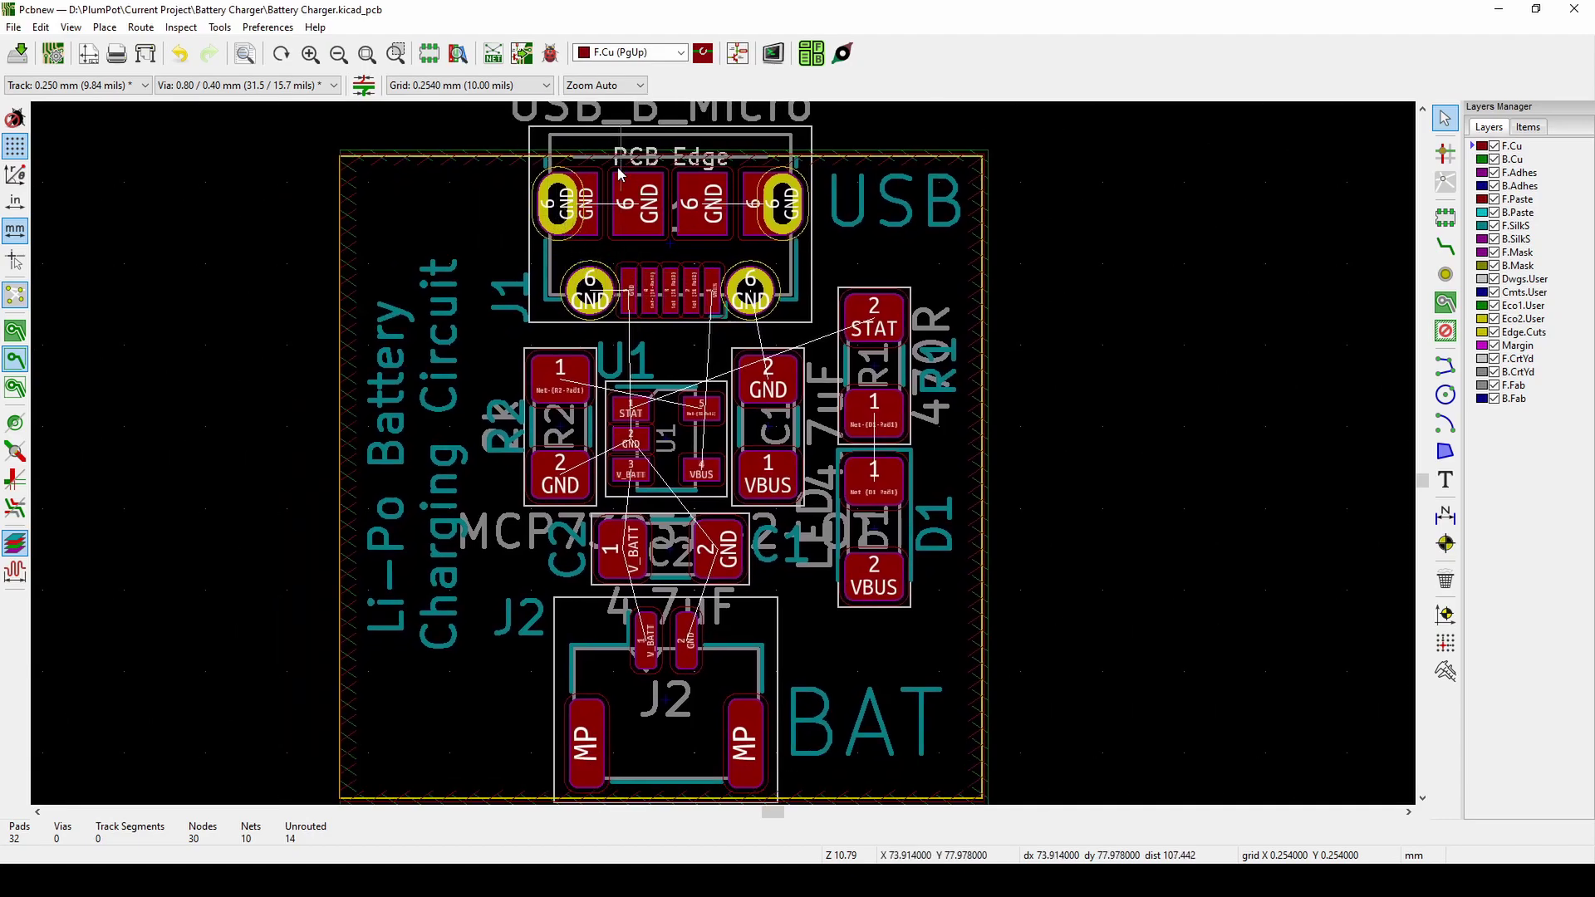
pyautogui.moveTo(739, 228); pyautogui.dragTo(721, 305, button='middle')
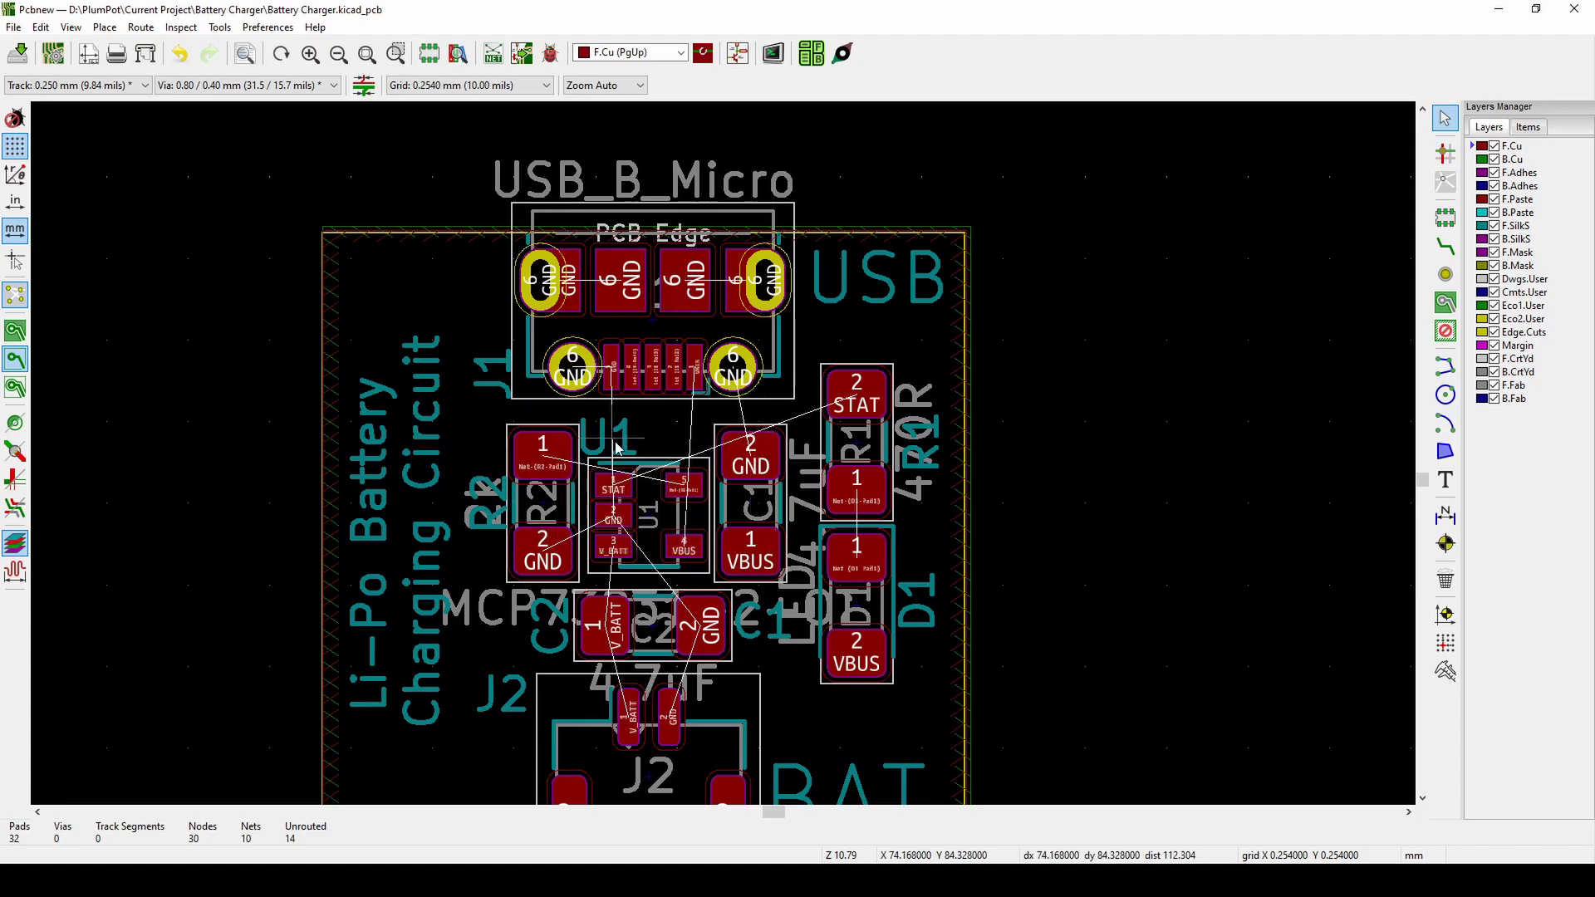
pyautogui.moveTo(615, 442); pyautogui.dragTo(566, 381, button='middle')
pyautogui.scroll(-4, 649, 331)
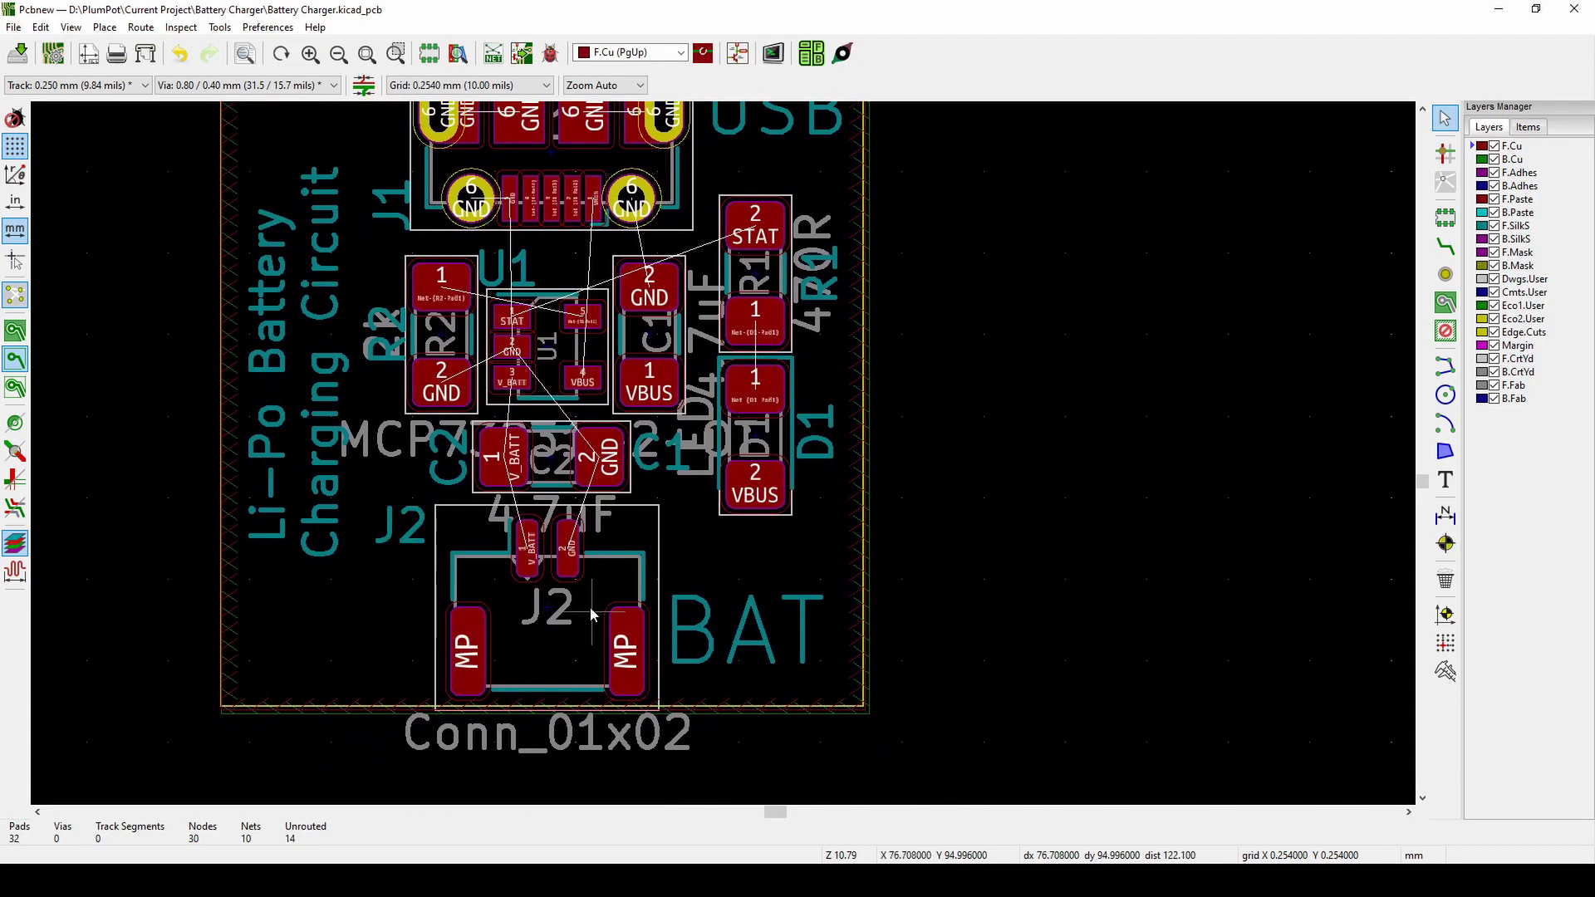
# - Inspect the placement of battery connector J2 and of capacitors C1 and C2 around the charger IC
pyautogui.click(590, 619)
pyautogui.keyDown('ctrl'); pyautogui.scroll(3, 585, 640); pyautogui.keyUp('ctrl')
pyautogui.keyDown('ctrl'); pyautogui.scroll(-1, 723, 457); pyautogui.keyUp('ctrl')
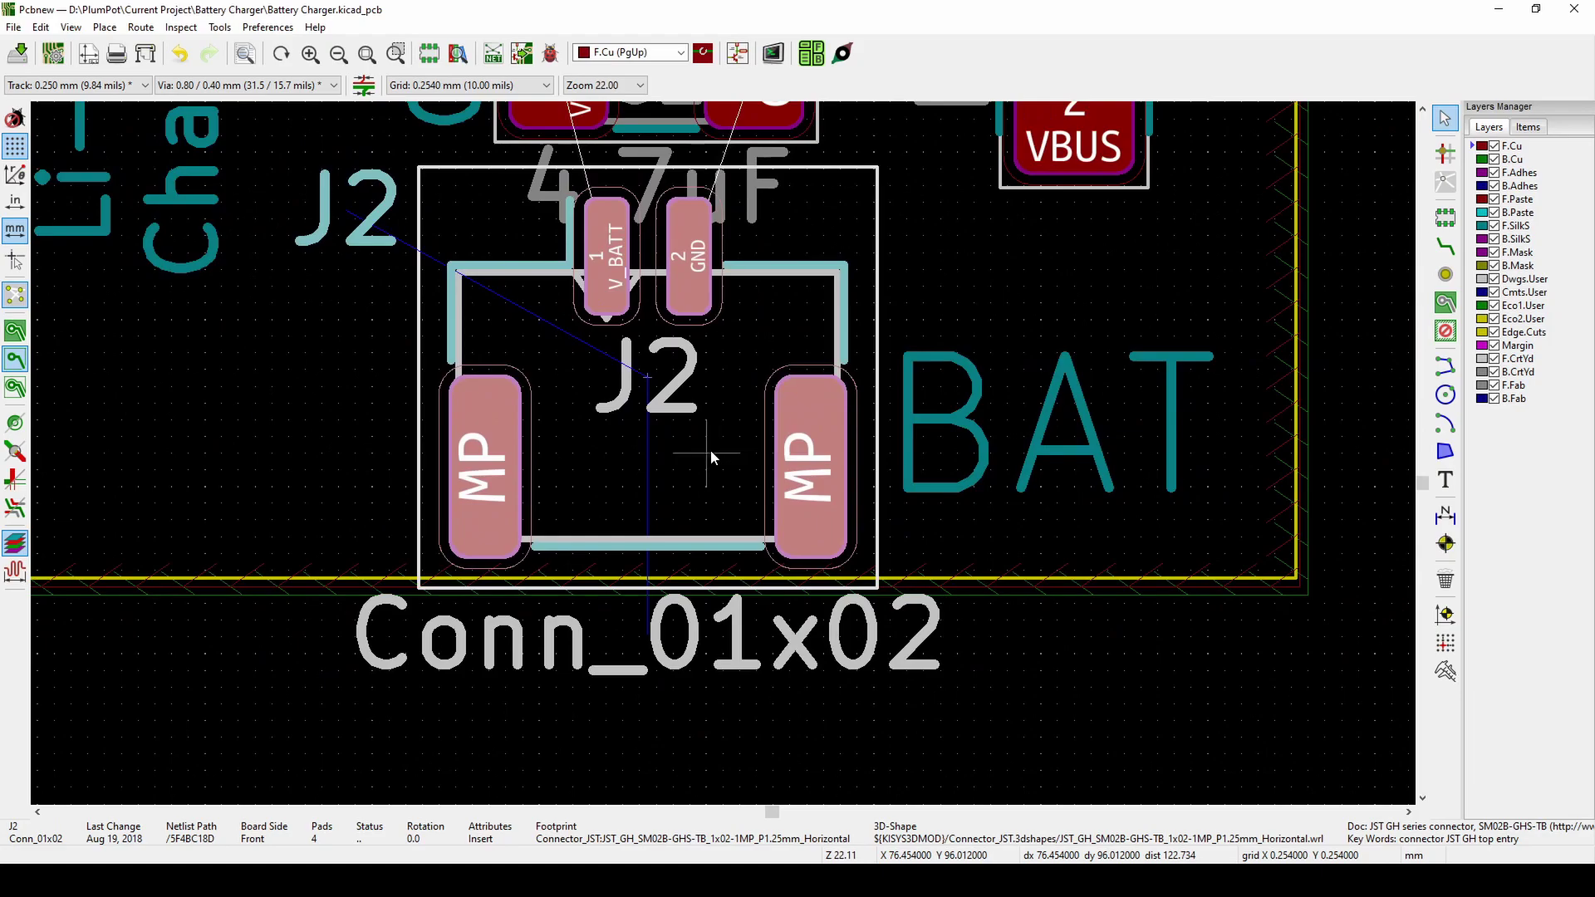
pyautogui.scroll(2, 644, 442)
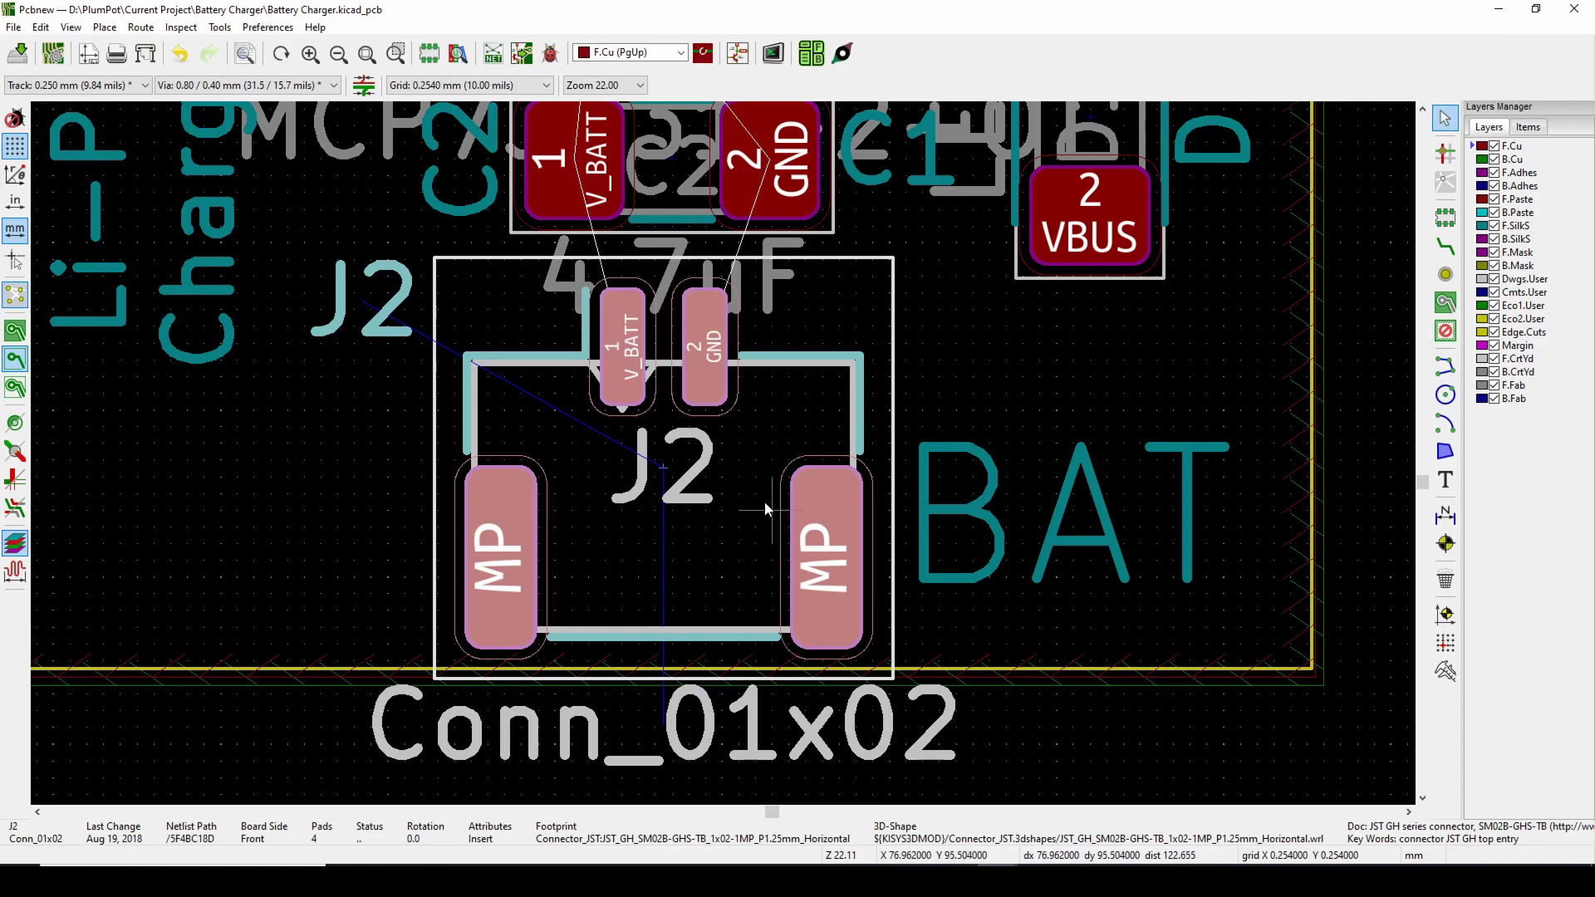
pyautogui.scroll(-1, 473, 410)
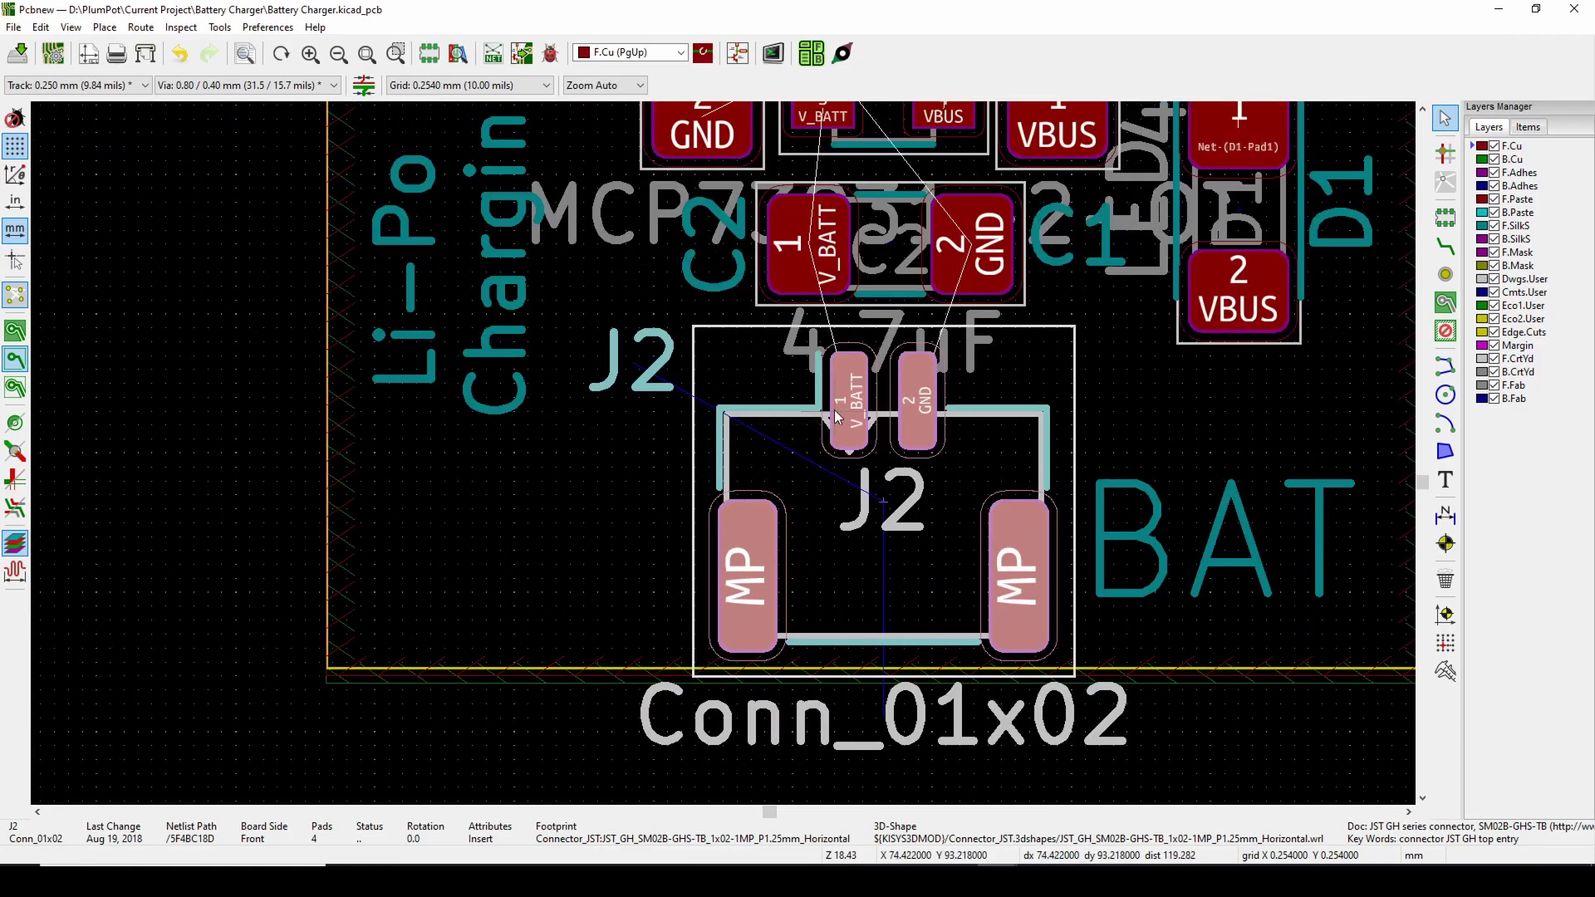
pyautogui.moveTo(842, 334); pyautogui.dragTo(720, 600, button='middle')
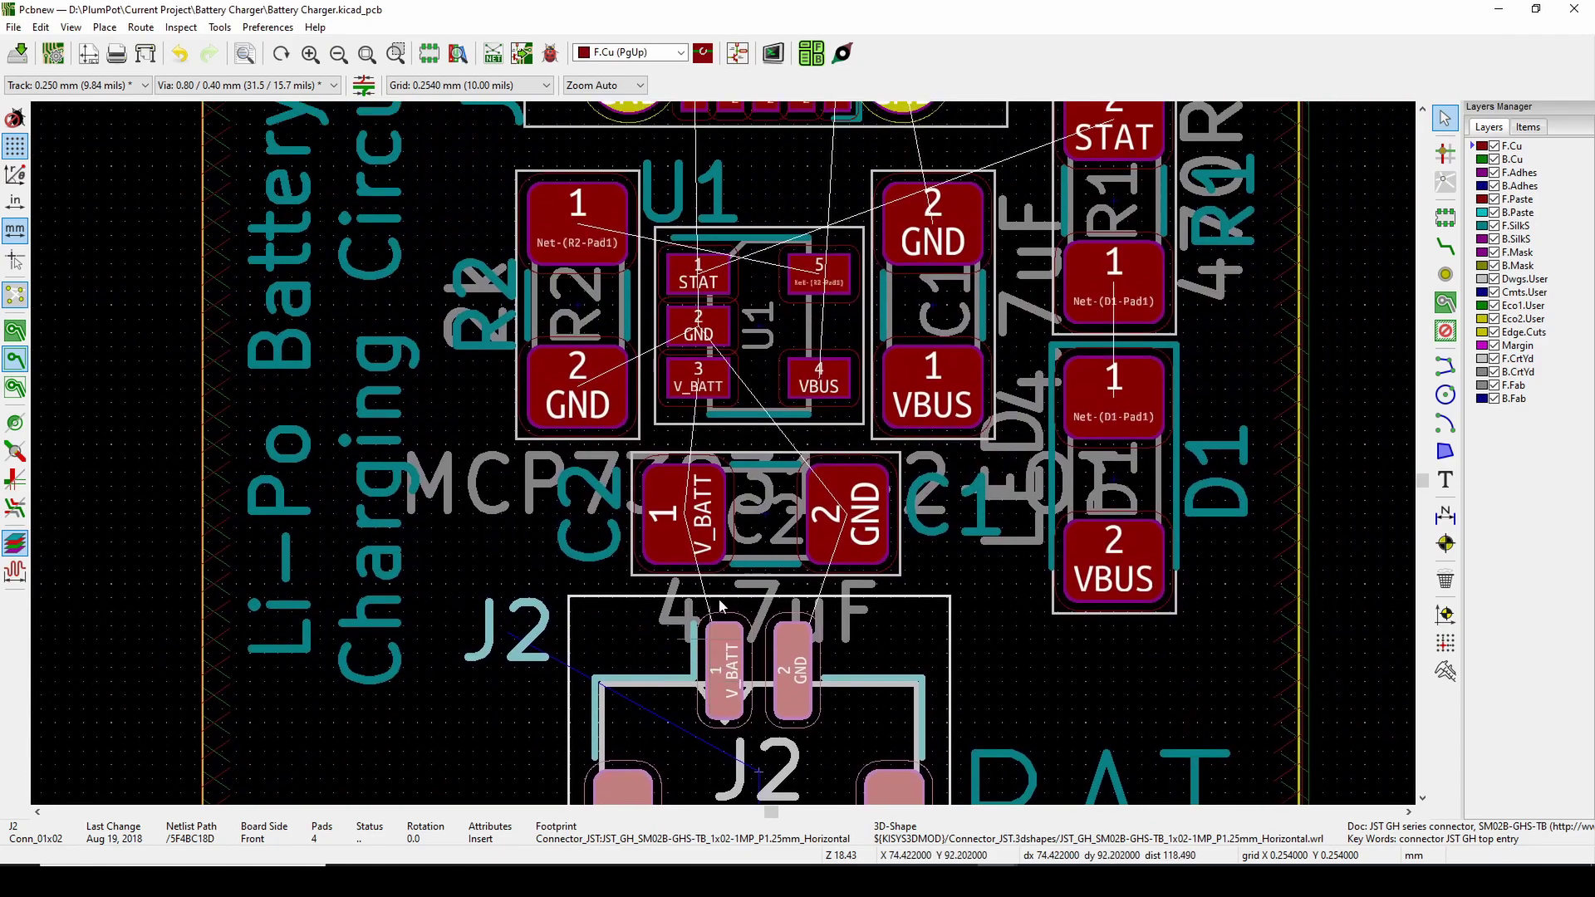
pyautogui.click(771, 470)
pyautogui.click(958, 321)
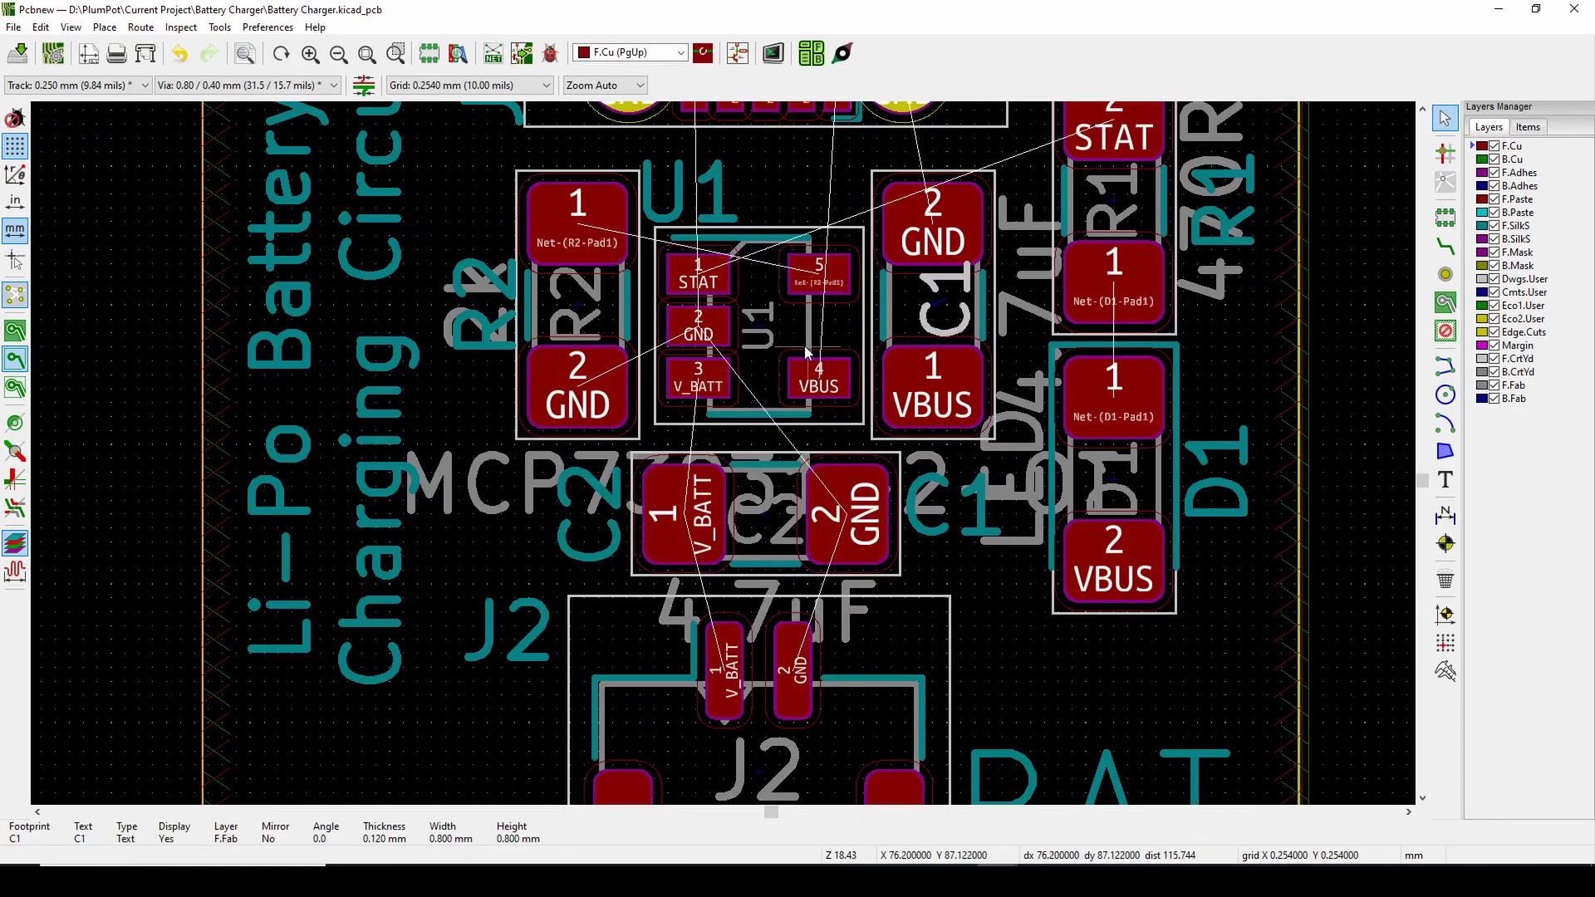
# - Move the 2k value text of resistor R2 below its R2 reference label
pyautogui.click(525, 320)
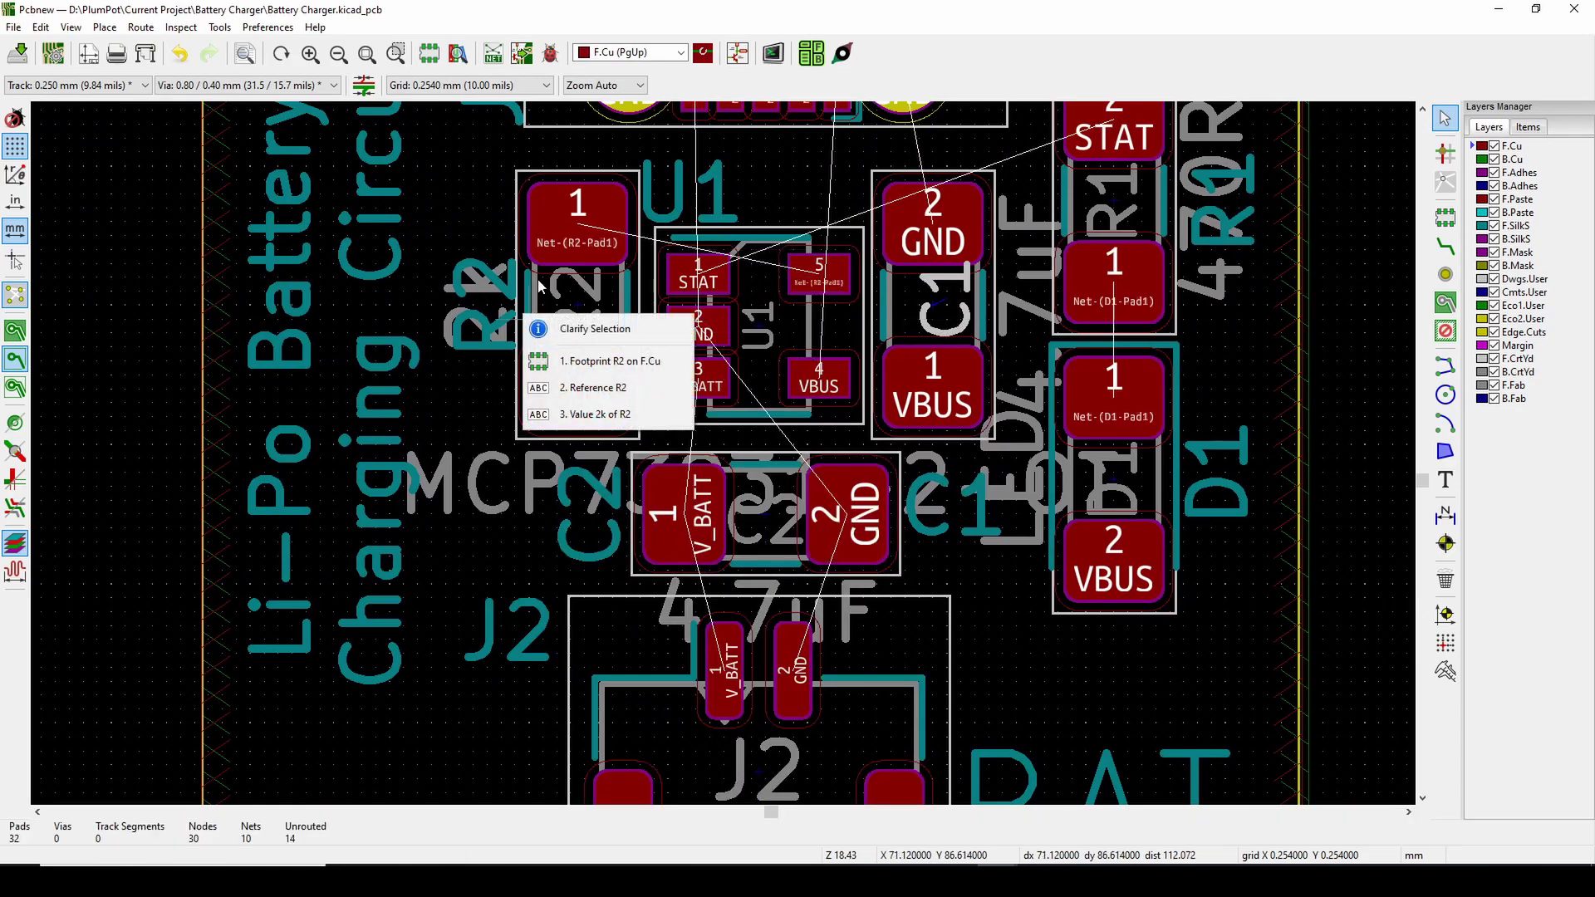
pyautogui.click(495, 209)
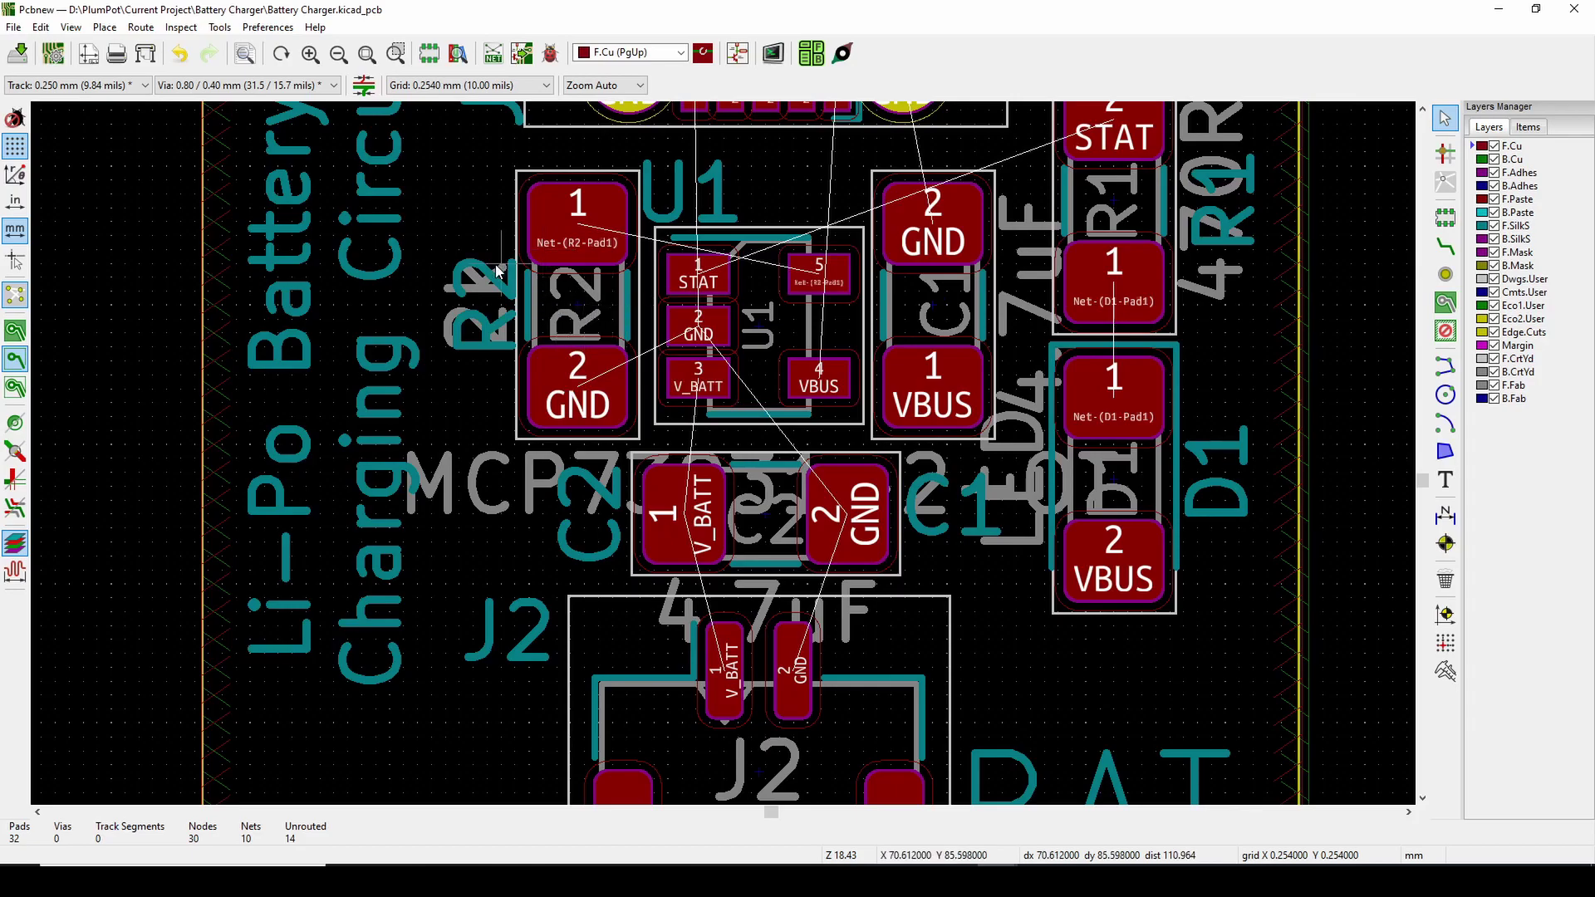
pyautogui.click(447, 316)
pyautogui.moveTo(465, 316); pyautogui.dragTo(468, 414)
# - Inspect the placement of resistor R1 and LED D1 beside the charger IC and review the whole board layout
pyautogui.moveTo(1138, 324); pyautogui.dragTo(894, 468, button='middle')
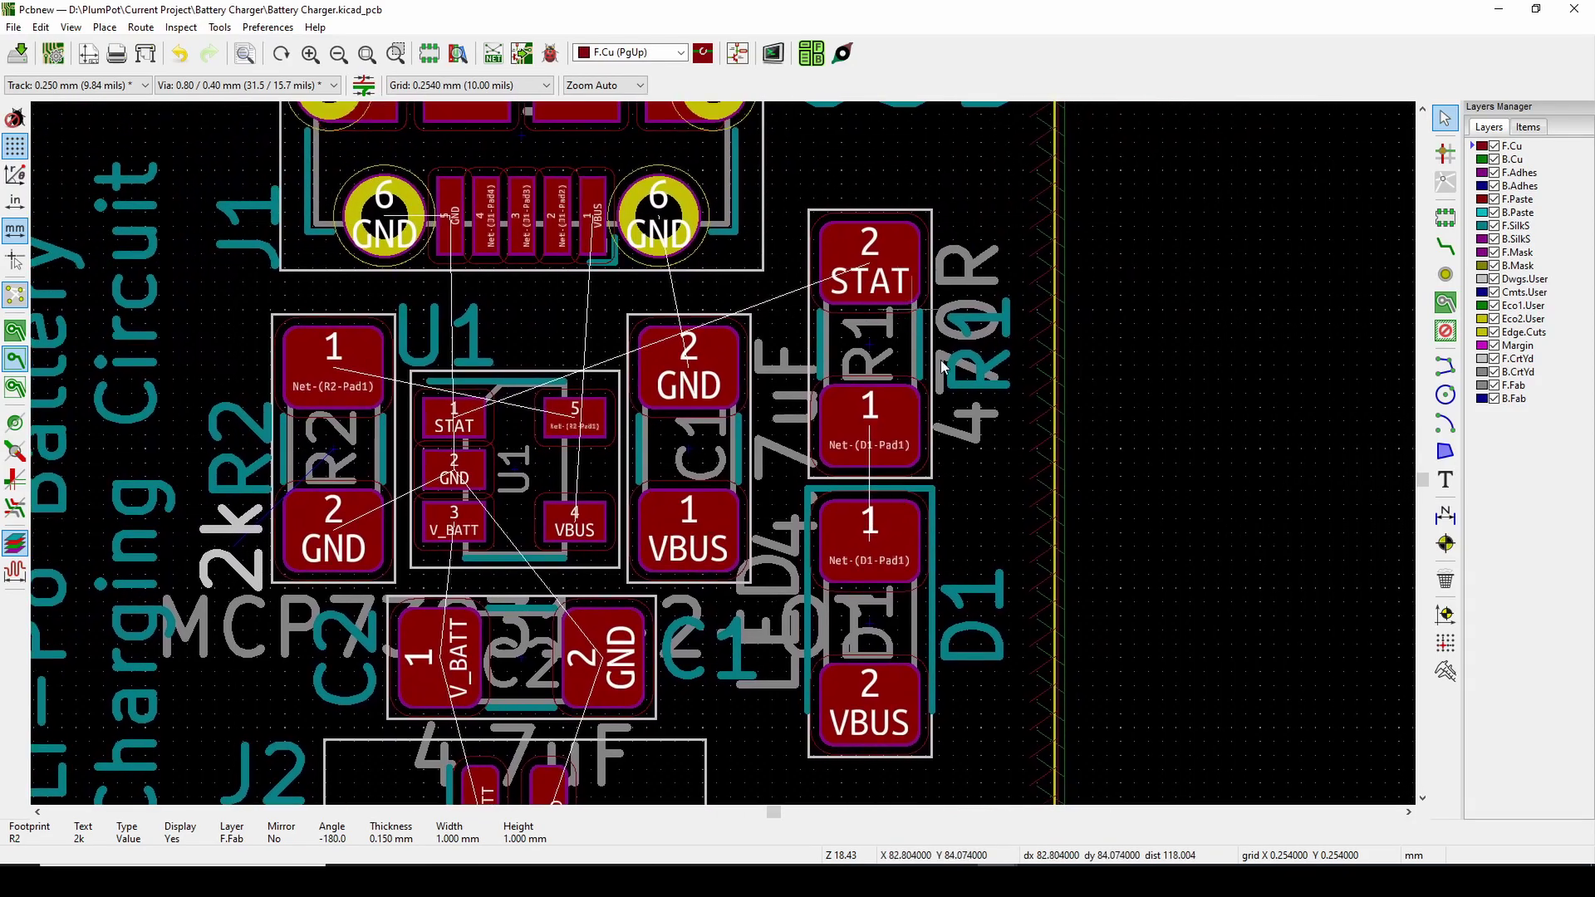
pyautogui.press('F4')
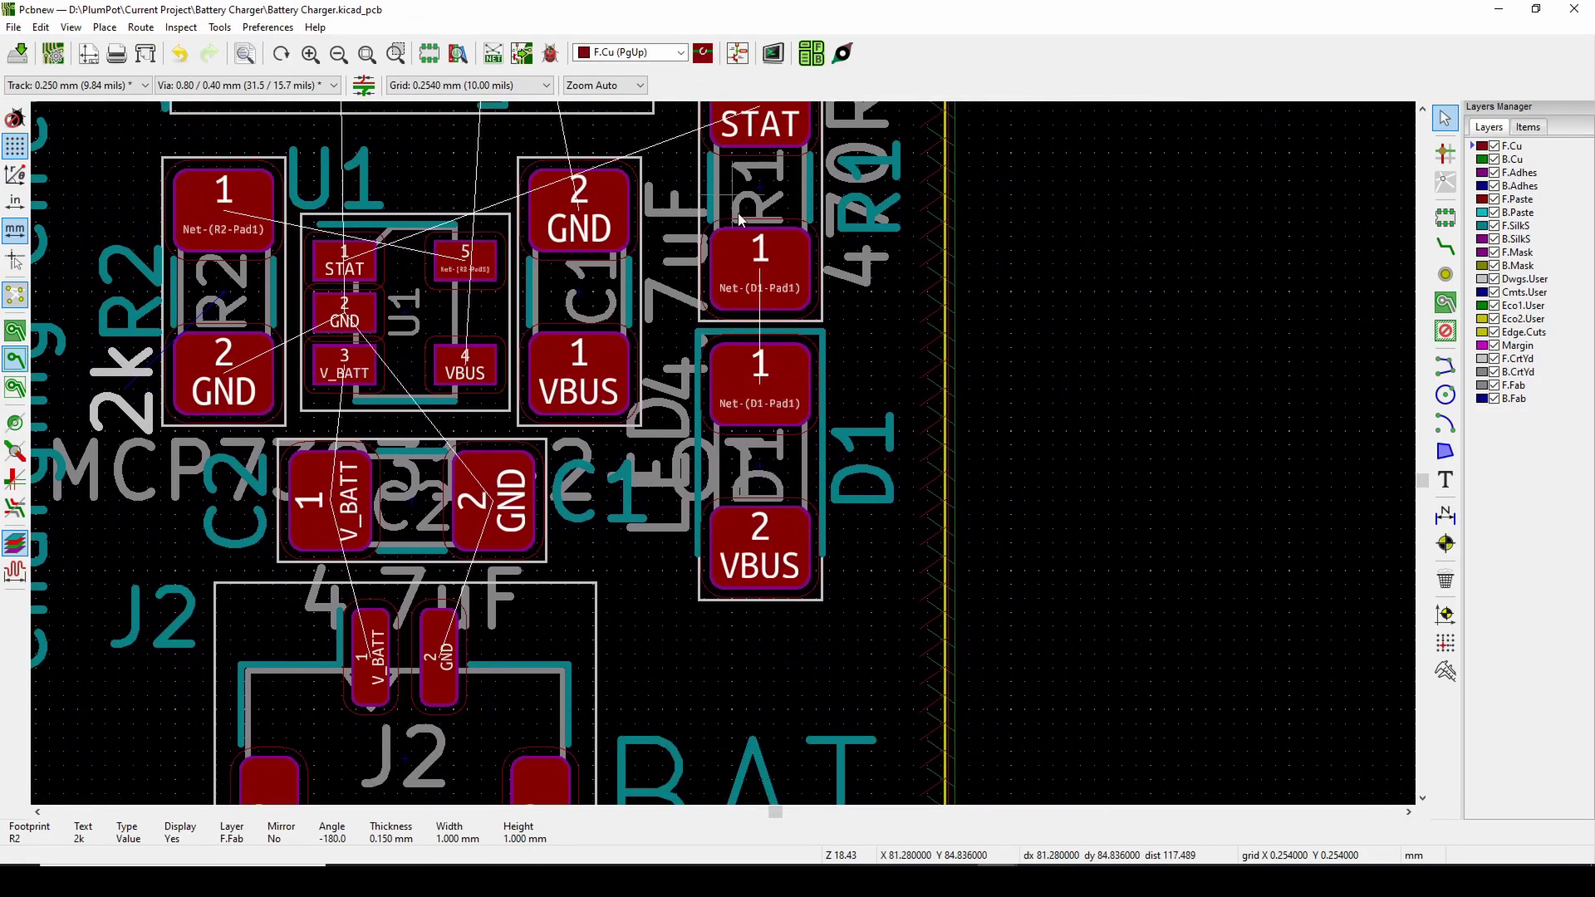
pyautogui.moveTo(740, 220); pyautogui.dragTo(715, 253, button='middle')
pyautogui.moveTo(562, 298); pyautogui.dragTo(666, 327, button='middle')
pyautogui.moveTo(486, 413); pyautogui.dragTo(525, 413, button='middle')
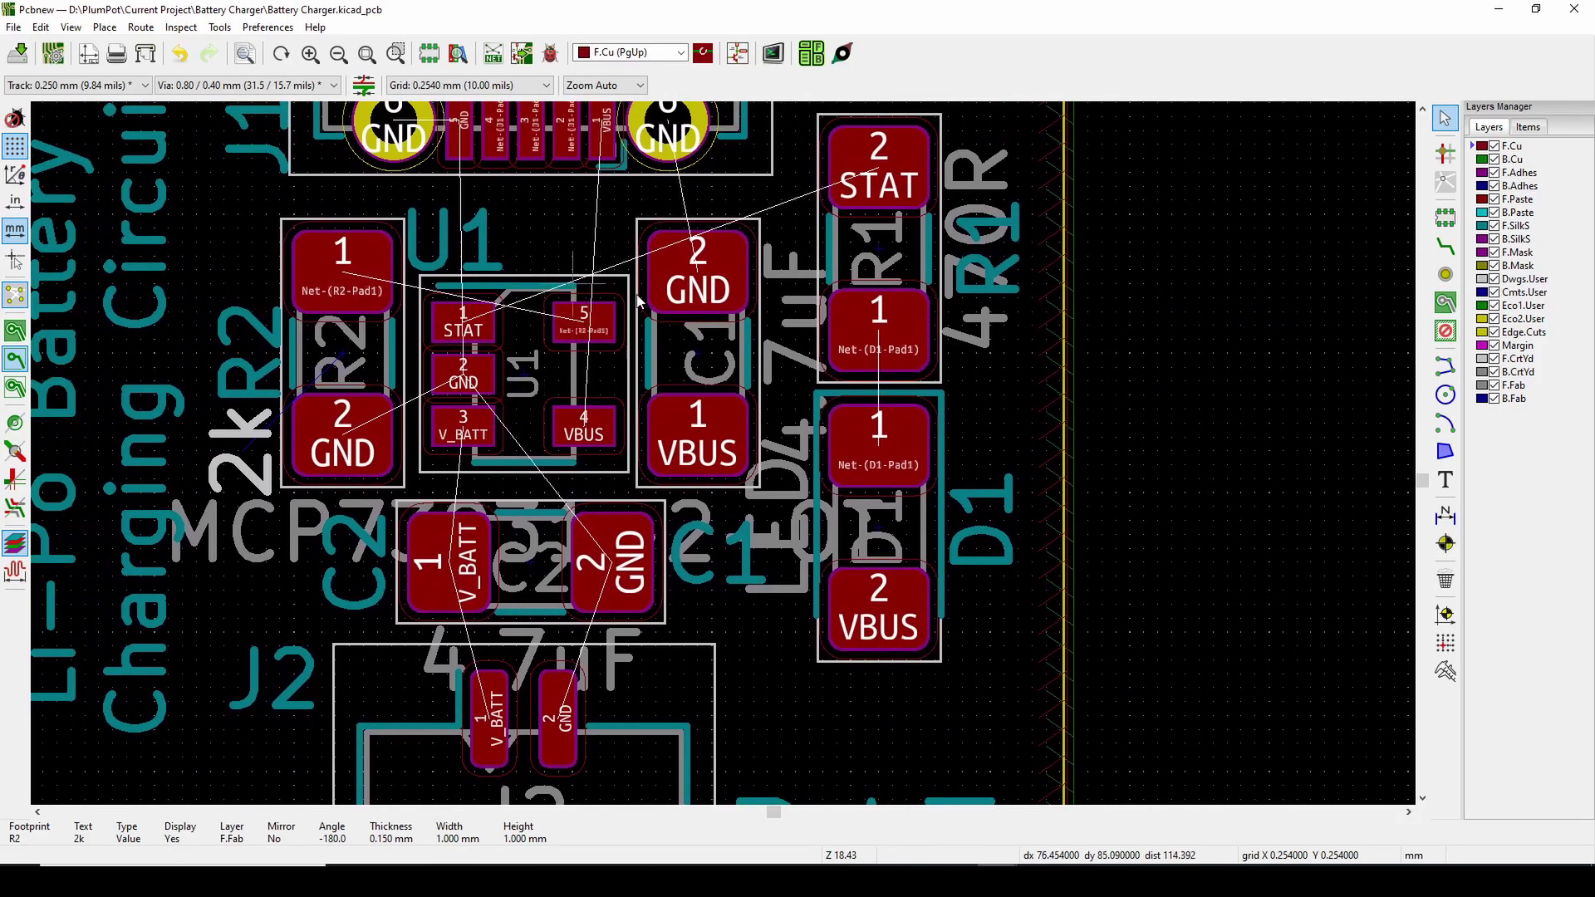
pyautogui.click(908, 230)
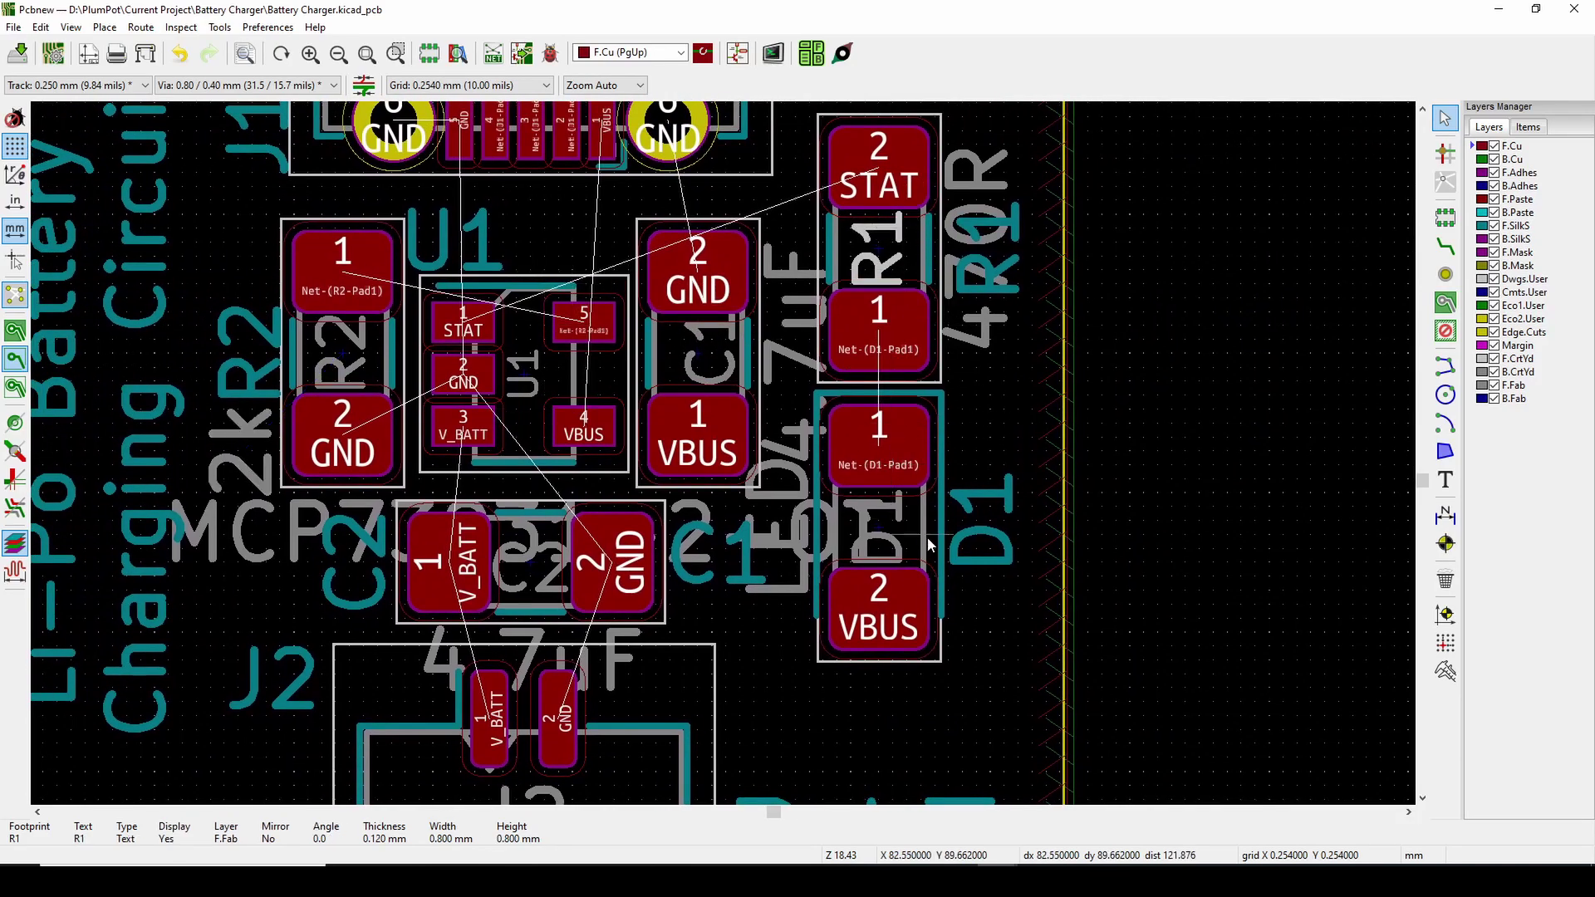
pyautogui.click(929, 274)
pyautogui.click(954, 556)
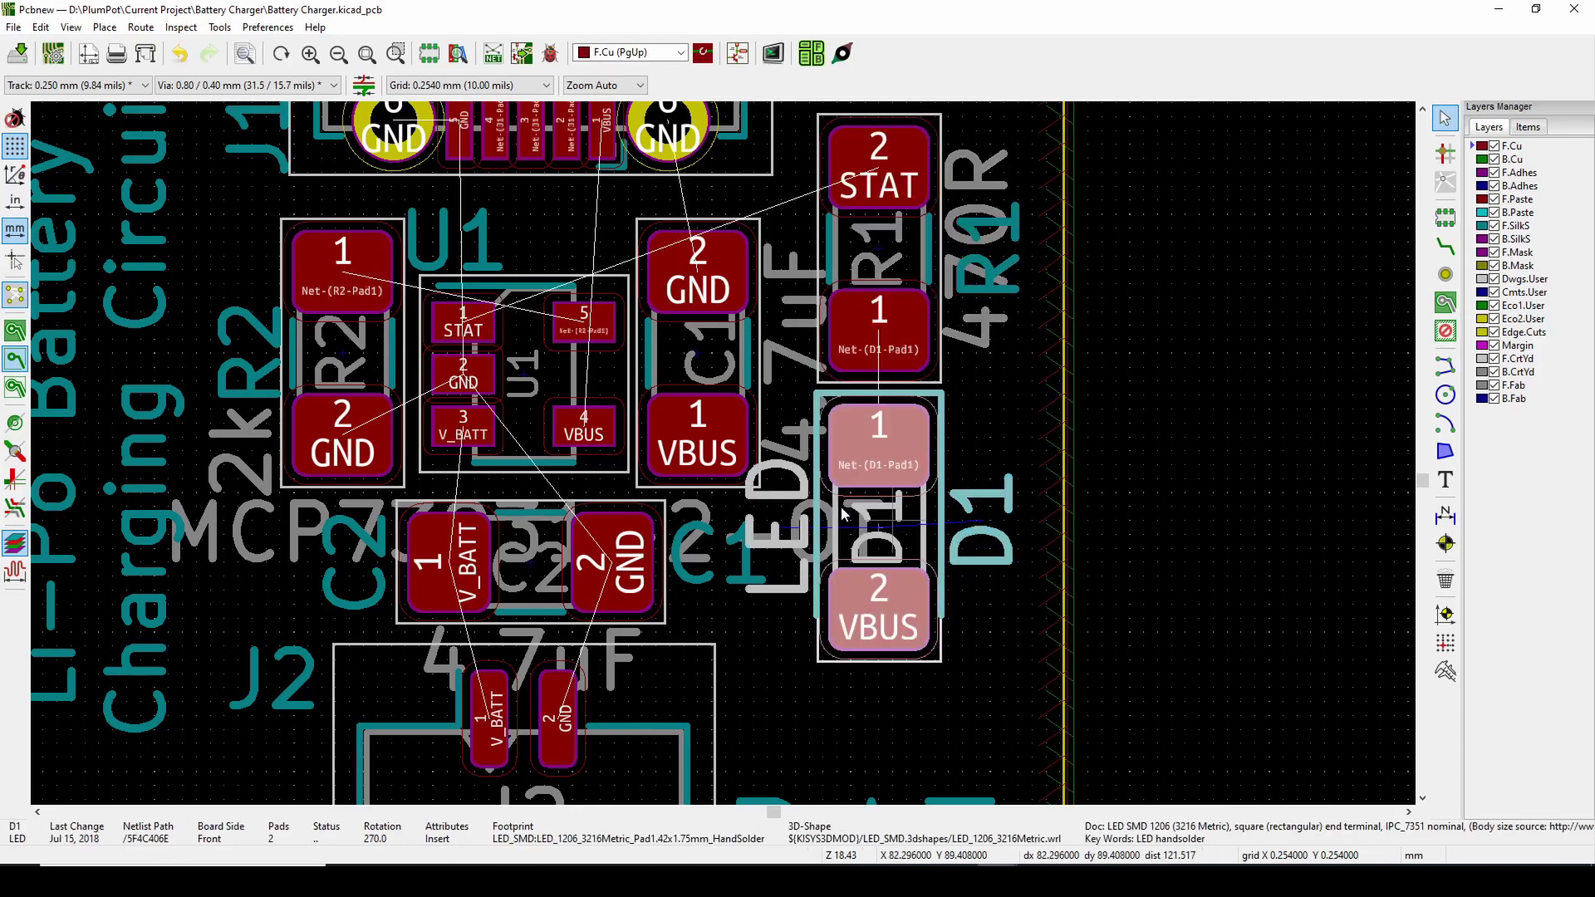
pyautogui.scroll(-2, 953, 557)
pyautogui.scroll(-4, 727, 481)
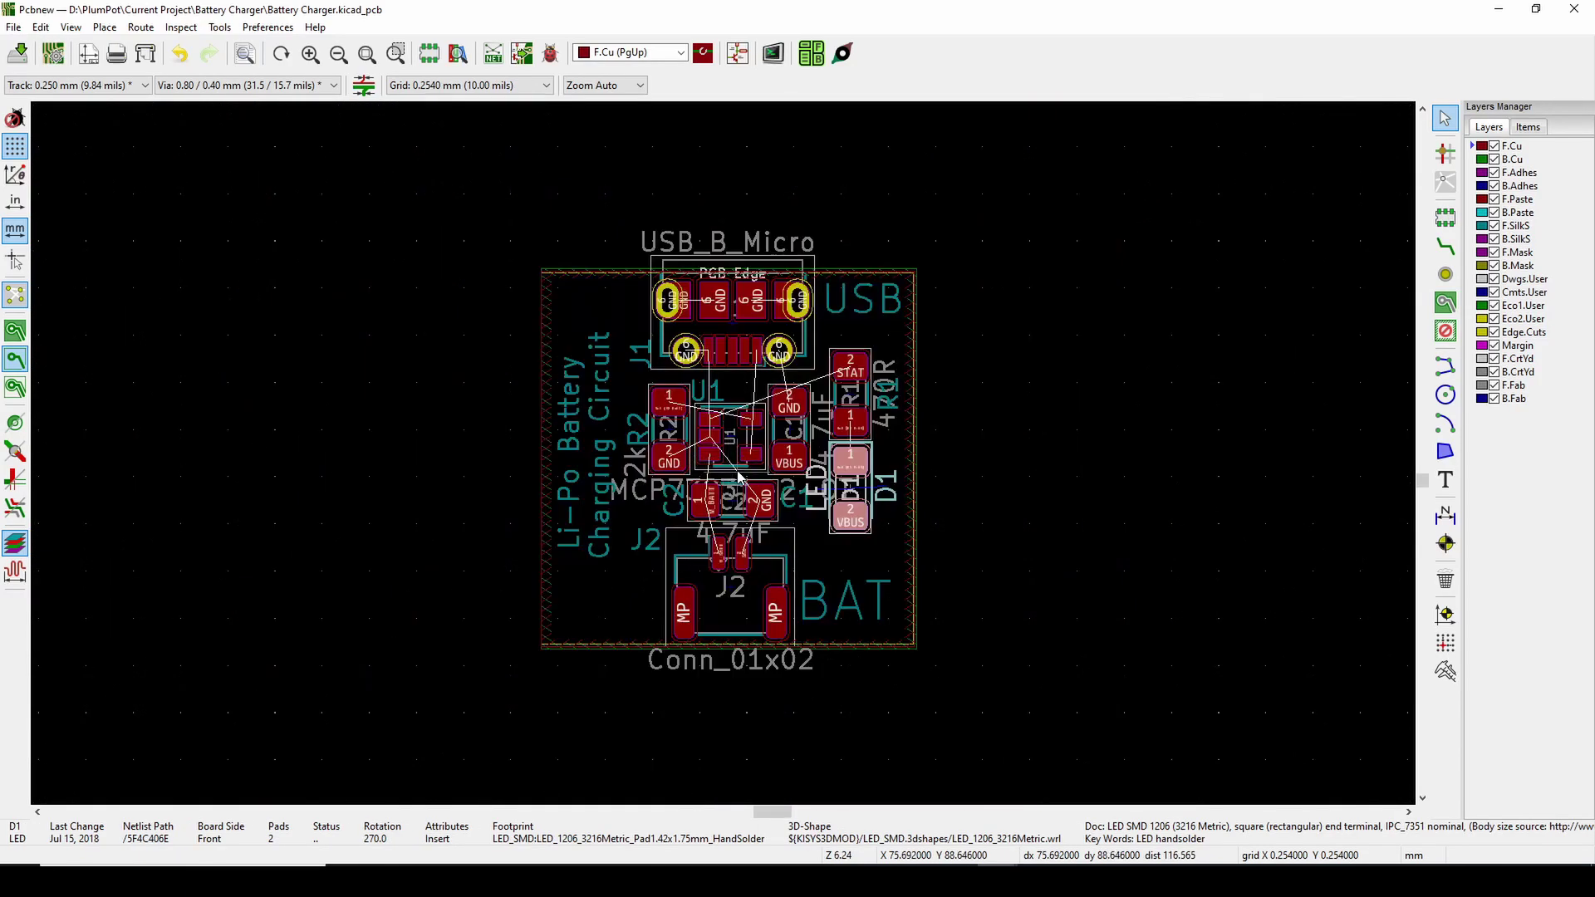
# - Route the V_BATT track on F.Cu from J2 pad 1 through C2 pad 1 to U1 pad 3
pyautogui.scroll(2, 738, 474)
pyautogui.scroll(1, 708, 532)
pyautogui.press('x')
pyautogui.click(715, 501)
pyautogui.click(692, 414)
pyautogui.click(693, 414)
pyautogui.click(700, 334)
# - Route GND from R2 pad 2 through U1 pad 2 to C2 pad 2, and connect R2 pad 1 to U1 pad 5
pyautogui.click(630, 338)
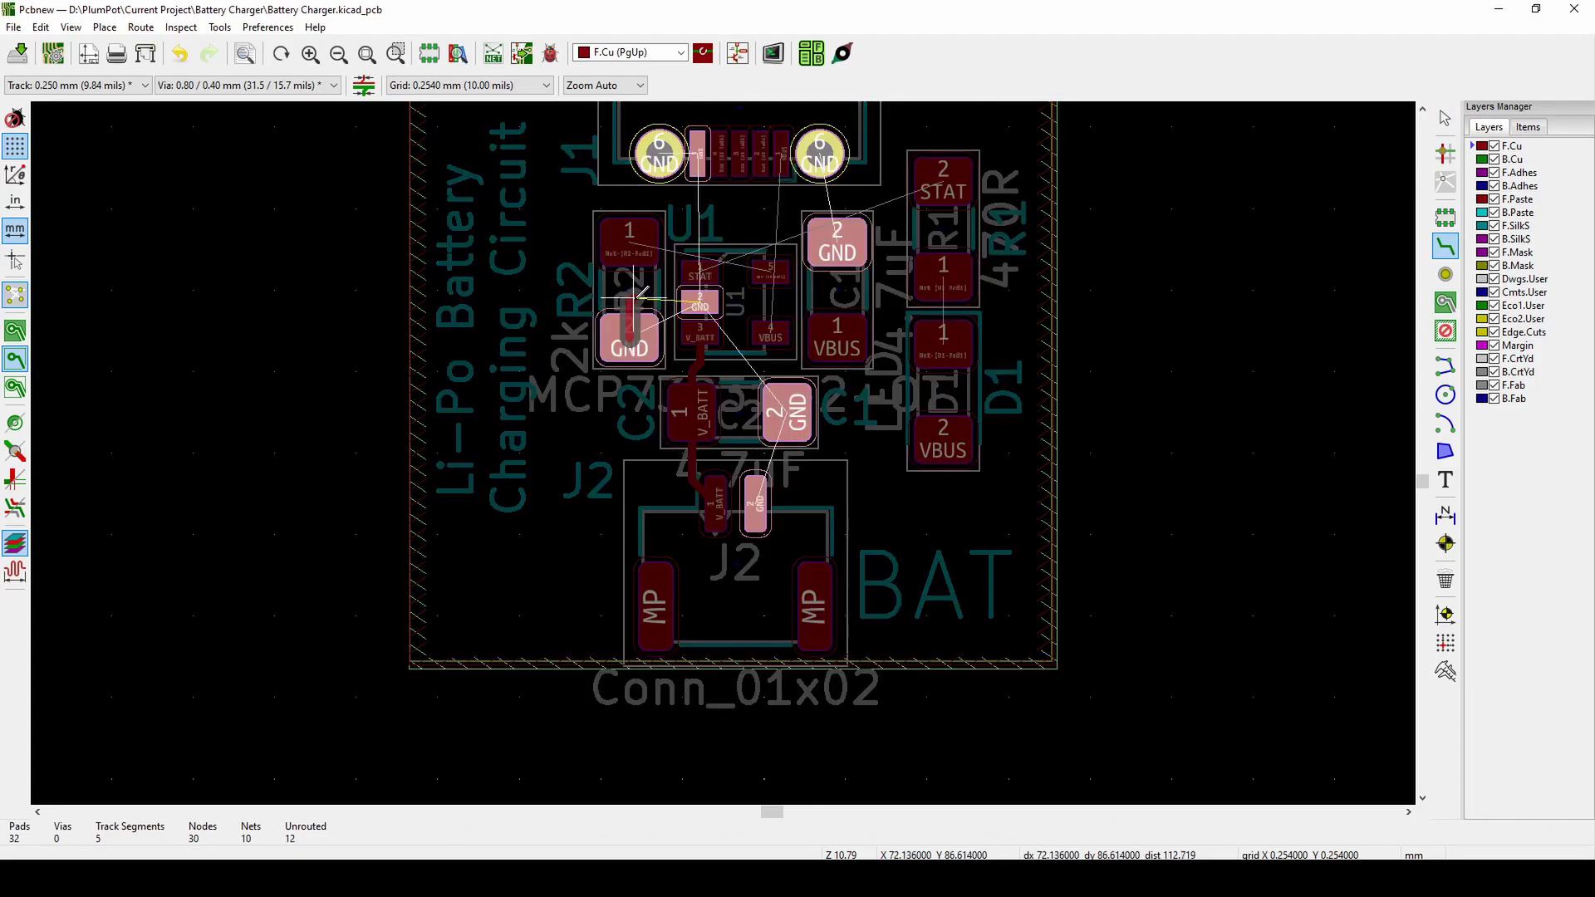
pyautogui.click(699, 303)
pyautogui.click(787, 413)
pyautogui.click(781, 398)
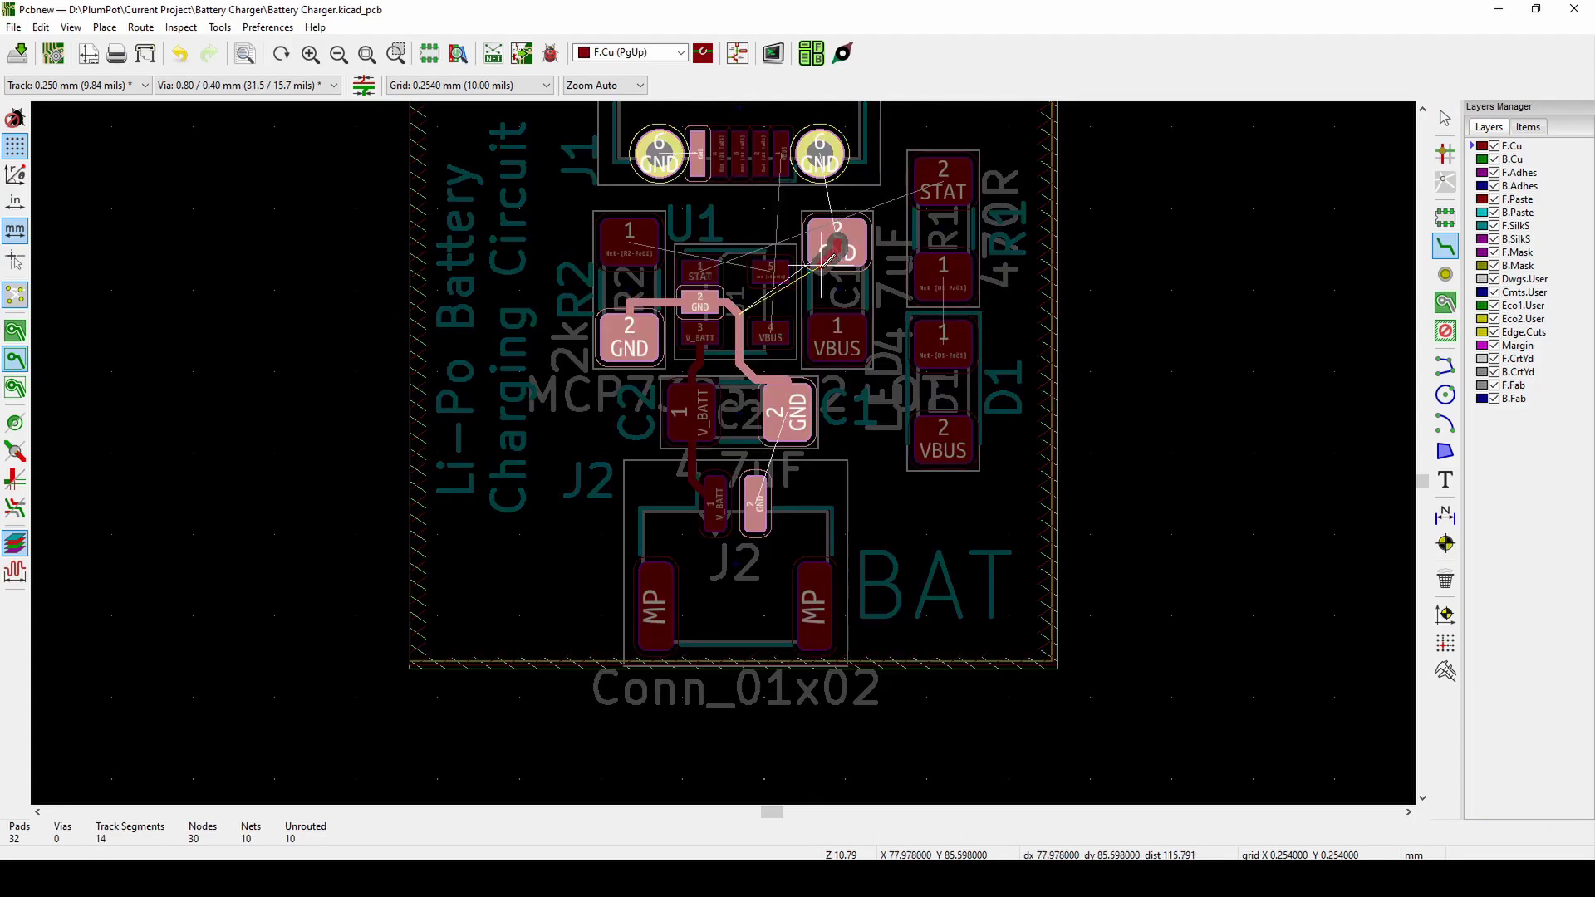
pyautogui.click(629, 235)
pyautogui.click(773, 275)
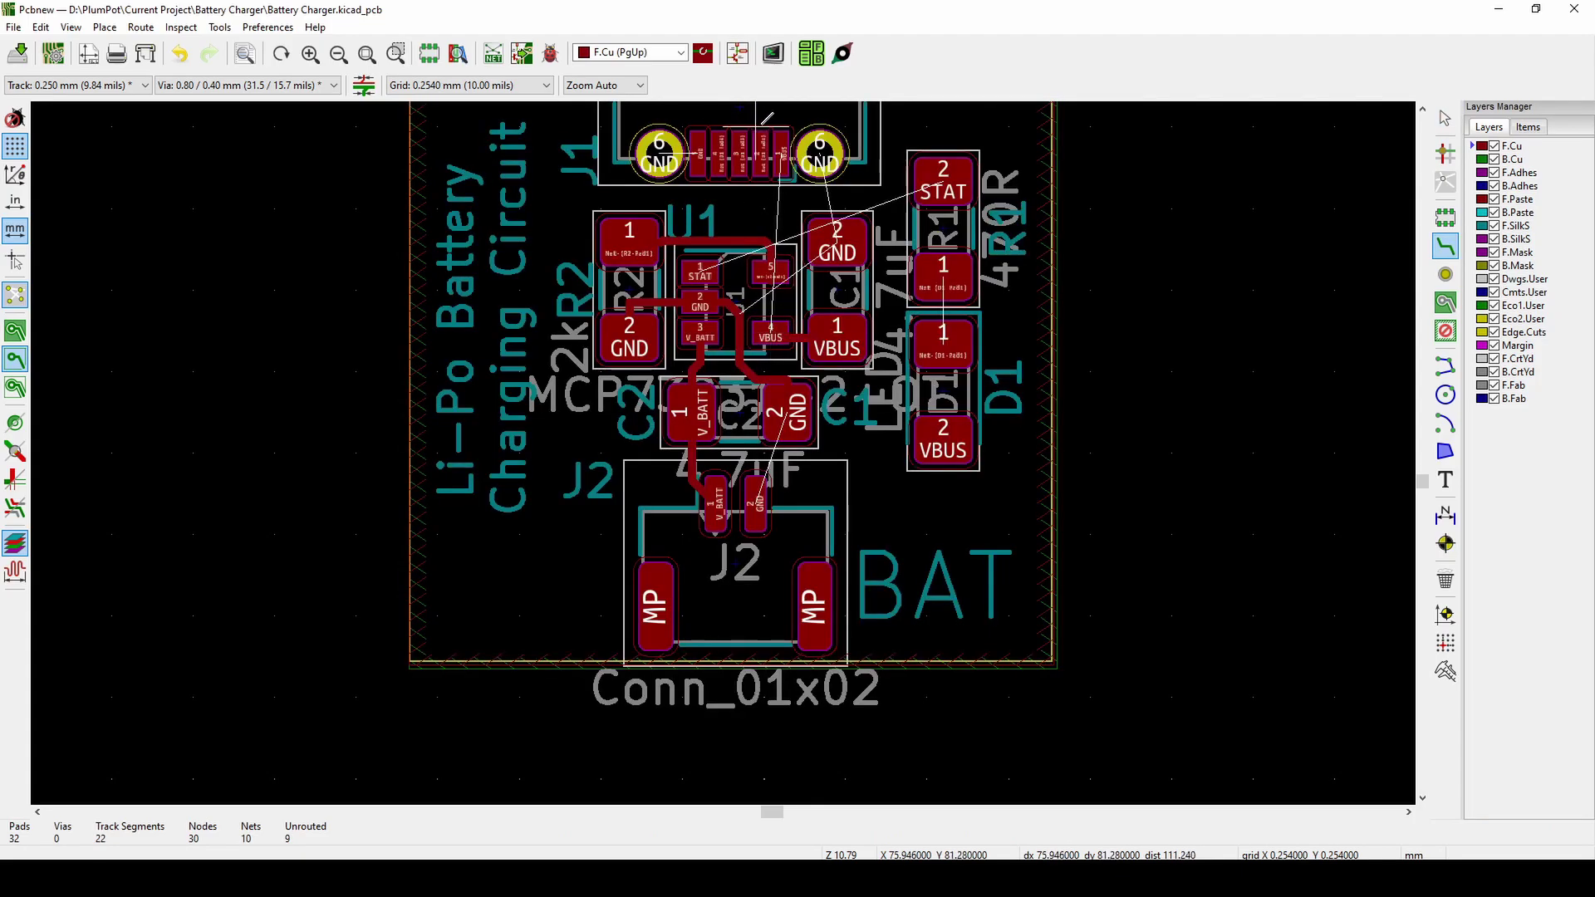
# - Route the VBUS track from the USB connector's VBUS pad to C1 pad 1 and from D1 pad 2 to C1 pad 1
pyautogui.click(781, 153)
pyautogui.click(837, 338)
pyautogui.click(943, 441)
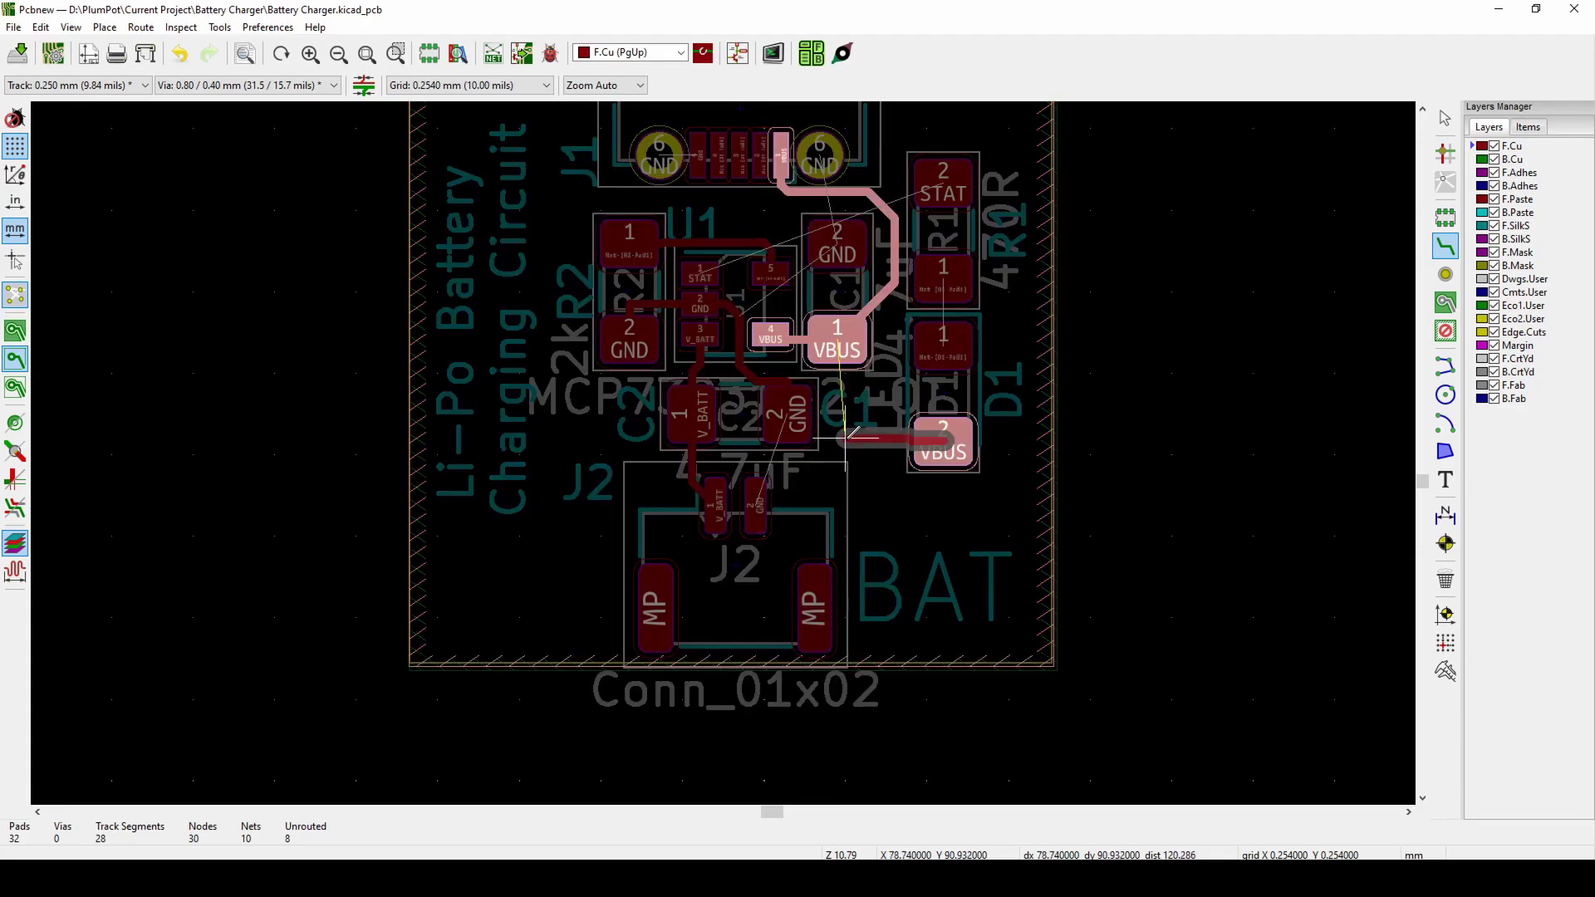
pyautogui.click(837, 353)
# - Connect D1 pad 1 to R1 pad 1, and route STAT from R1 pad 2 around the components to U1 pad 1
pyautogui.click(943, 346)
pyautogui.click(943, 279)
pyautogui.click(943, 184)
pyautogui.click(701, 345)
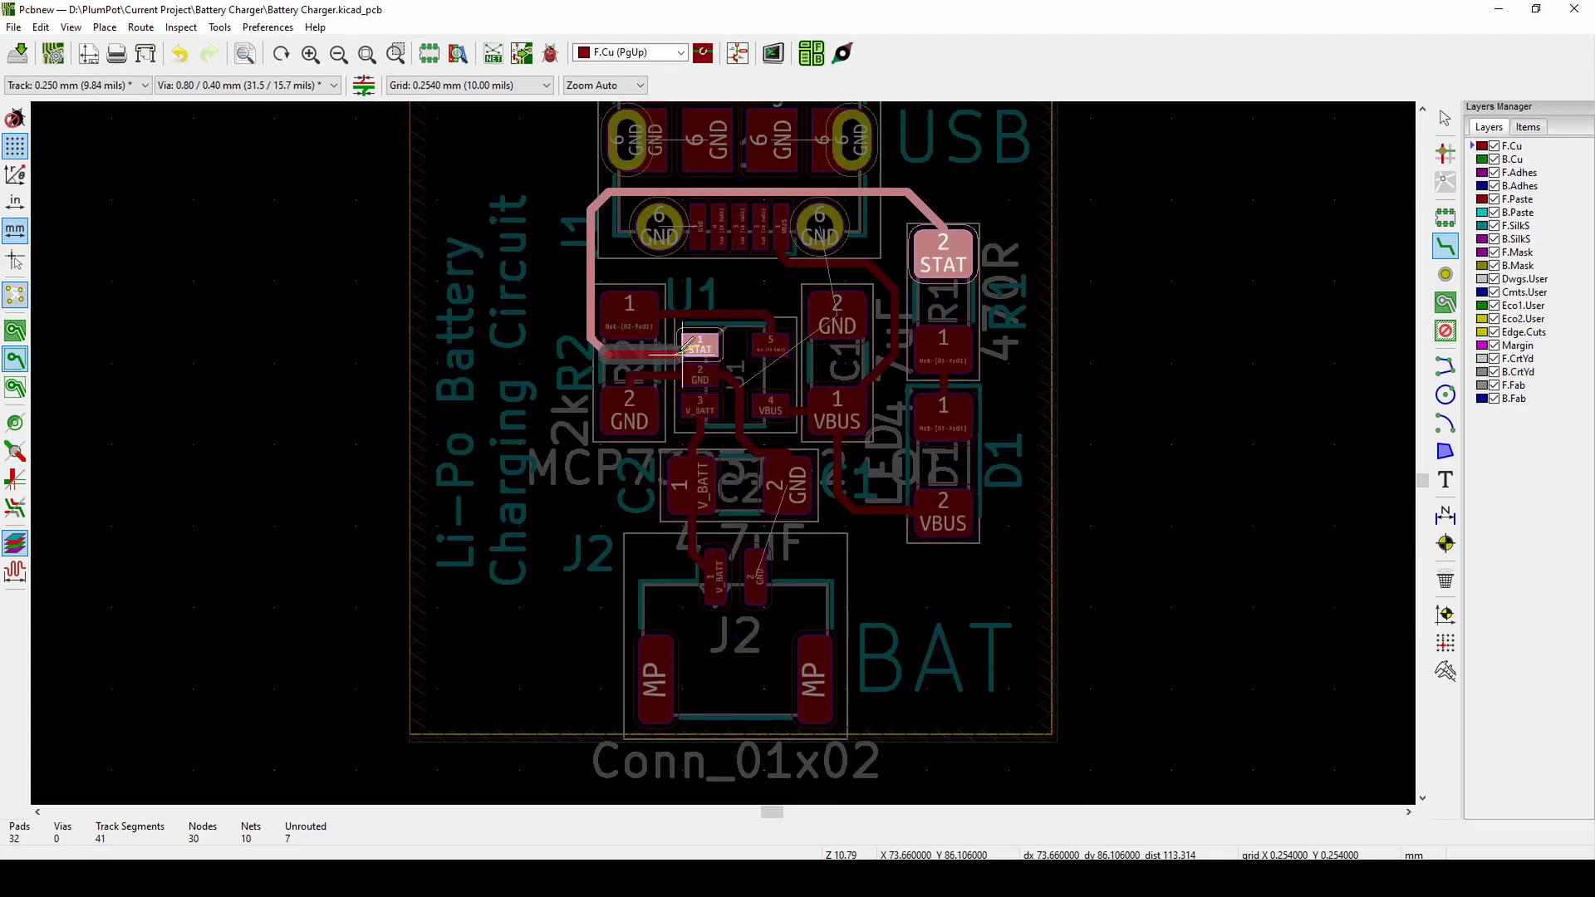
pyautogui.scroll(3, 584, 346)
pyautogui.press('Escape')
# - Route the GND track between C2 pad 2 and pad 2 of battery connector J2
pyautogui.scroll(-2, 927, 556)
pyautogui.moveTo(1126, 773); pyautogui.dragTo(594, 405, button='middle')
pyautogui.press('x')
pyautogui.click(549, 492)
pyautogui.press('Escape')
# - Route GND between C1 pad 2 and the USB connector's GND pin, and join the connector's large GND shell pads
pyautogui.scroll(-1, 576, 299)
pyautogui.moveTo(576, 299); pyautogui.dragTo(644, 631, button='middle')
pyautogui.press('x')
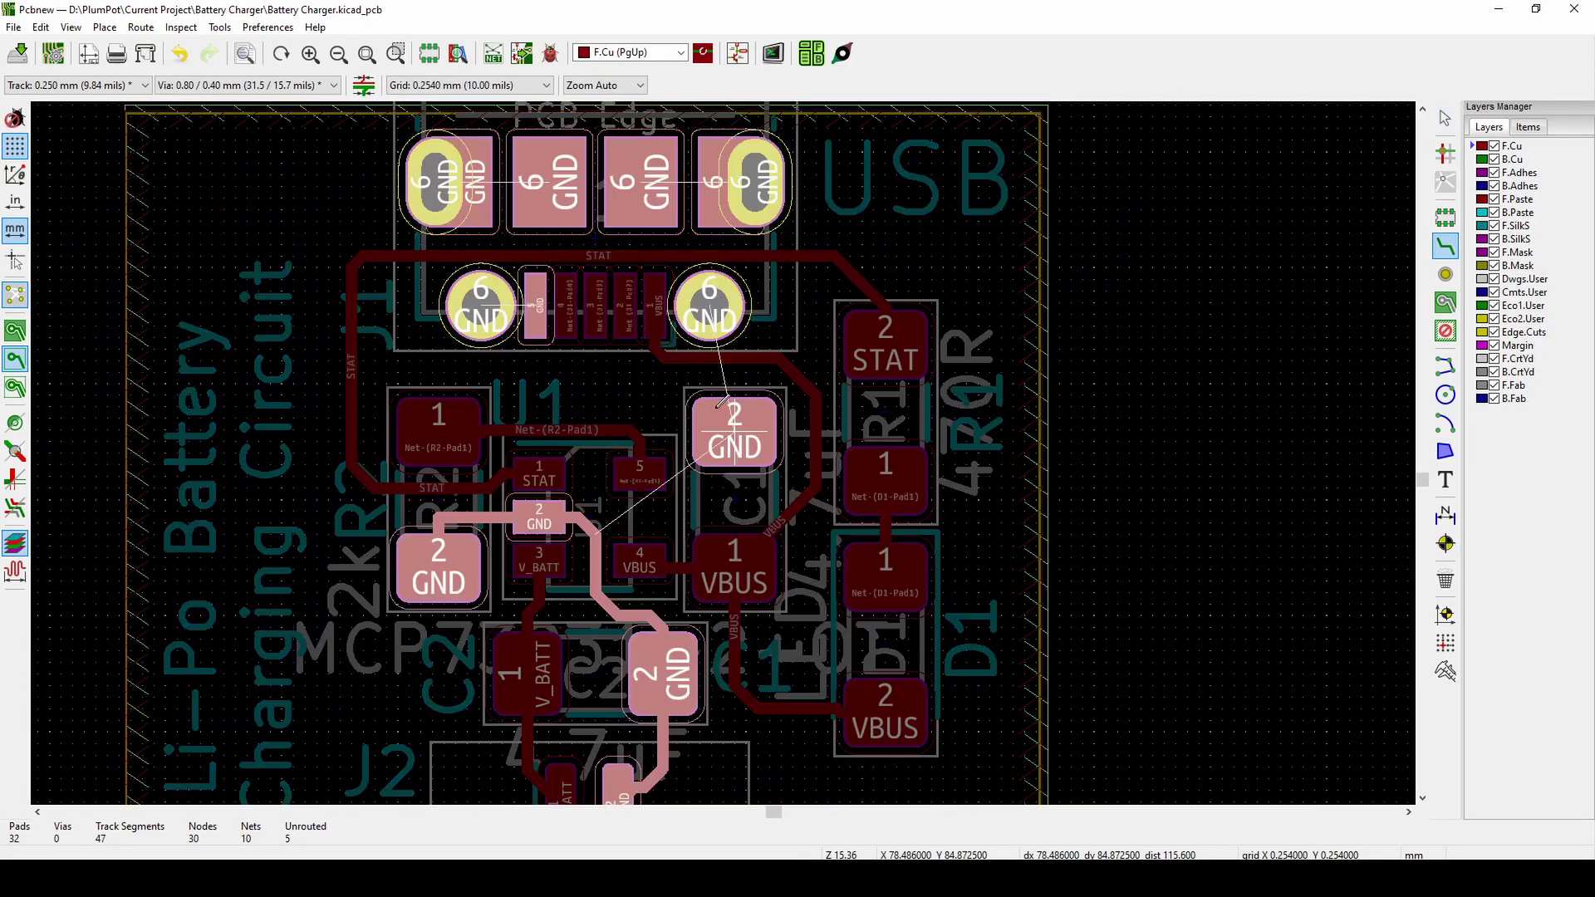
pyautogui.click(537, 306)
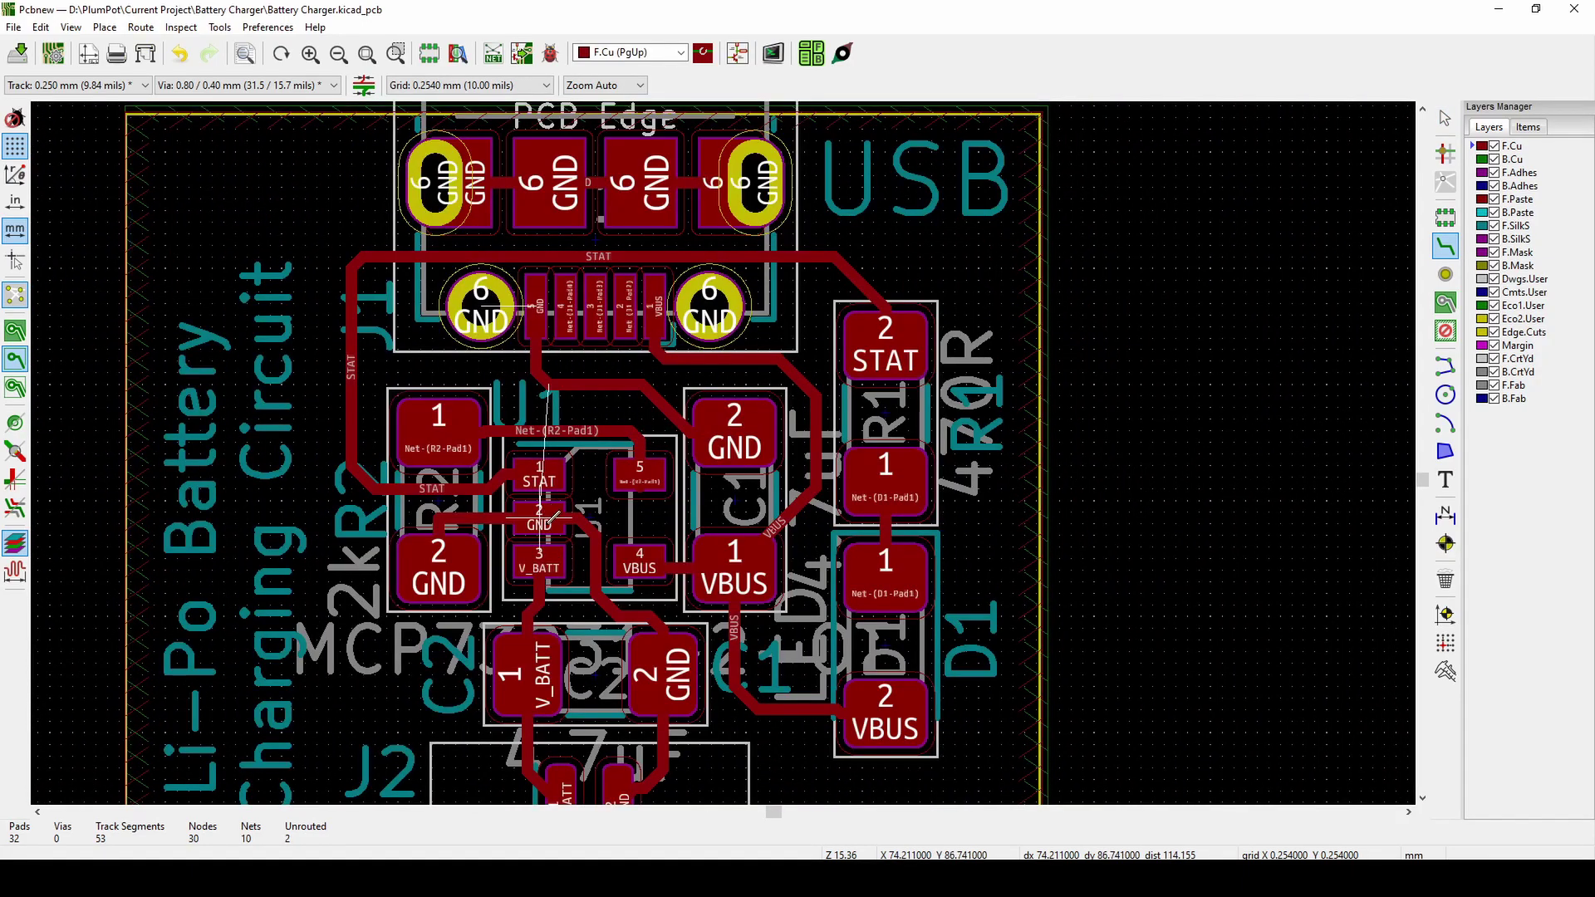
# - Route the GND track from U1 pad 2 across the chip to C1 pad 2
pyautogui.press('x')
pyautogui.press('Escape')
pyautogui.moveTo(538, 531); pyautogui.dragTo(541, 507, button='middle')
pyautogui.press('x')
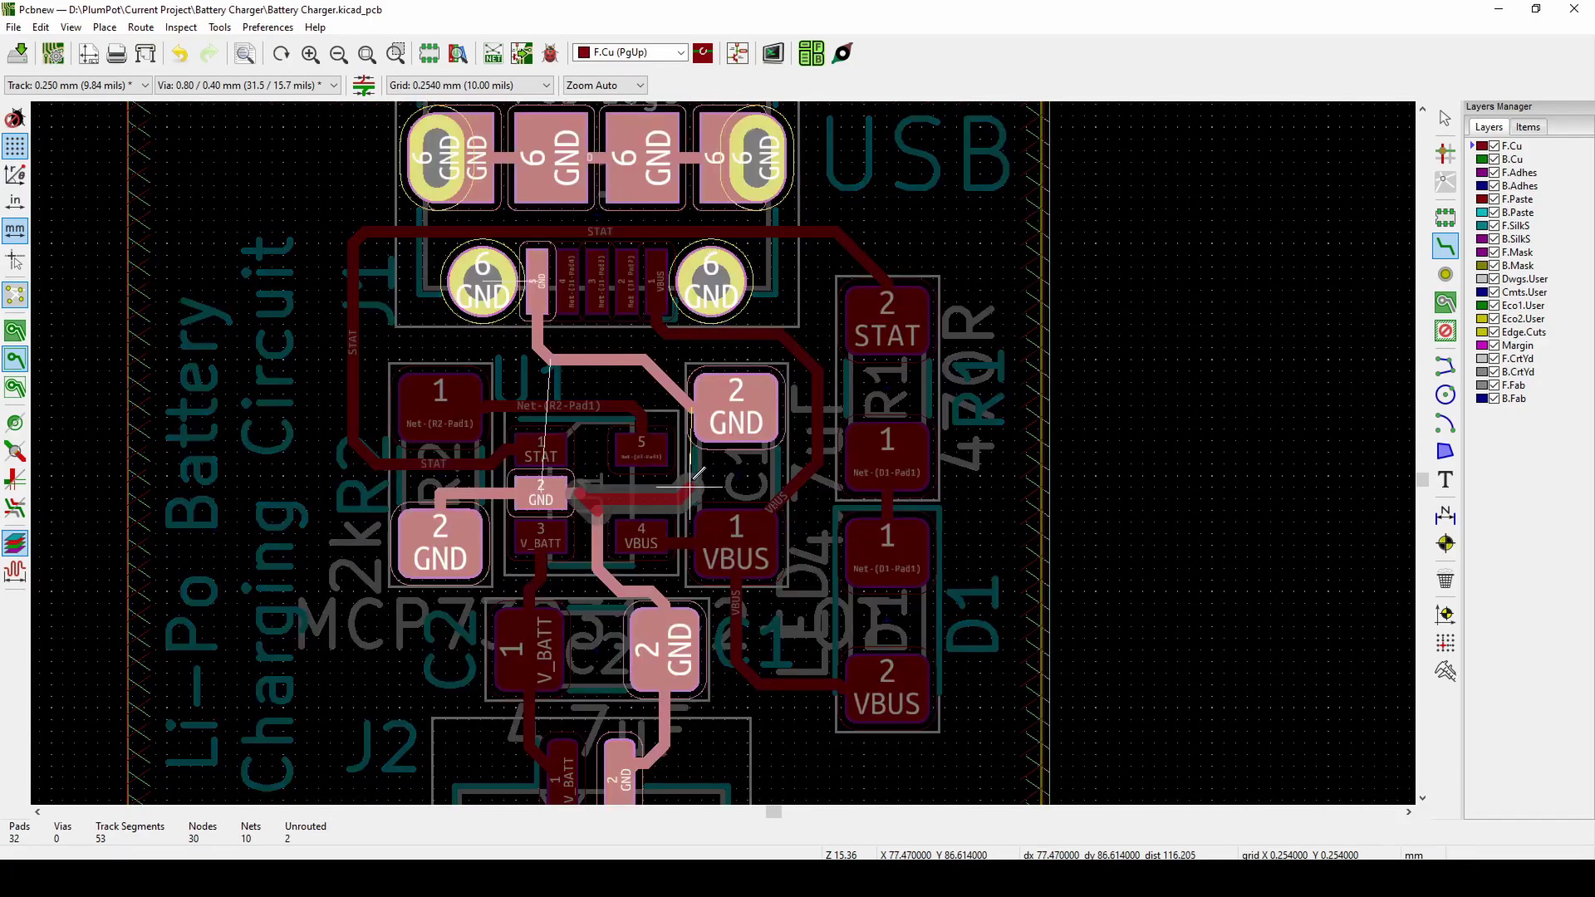
pyautogui.click(585, 497)
pyautogui.press('Escape')
# - Clean up the new GND track beside U1 pad 2 by deleting its redundant segment
pyautogui.scroll(2, 593, 459)
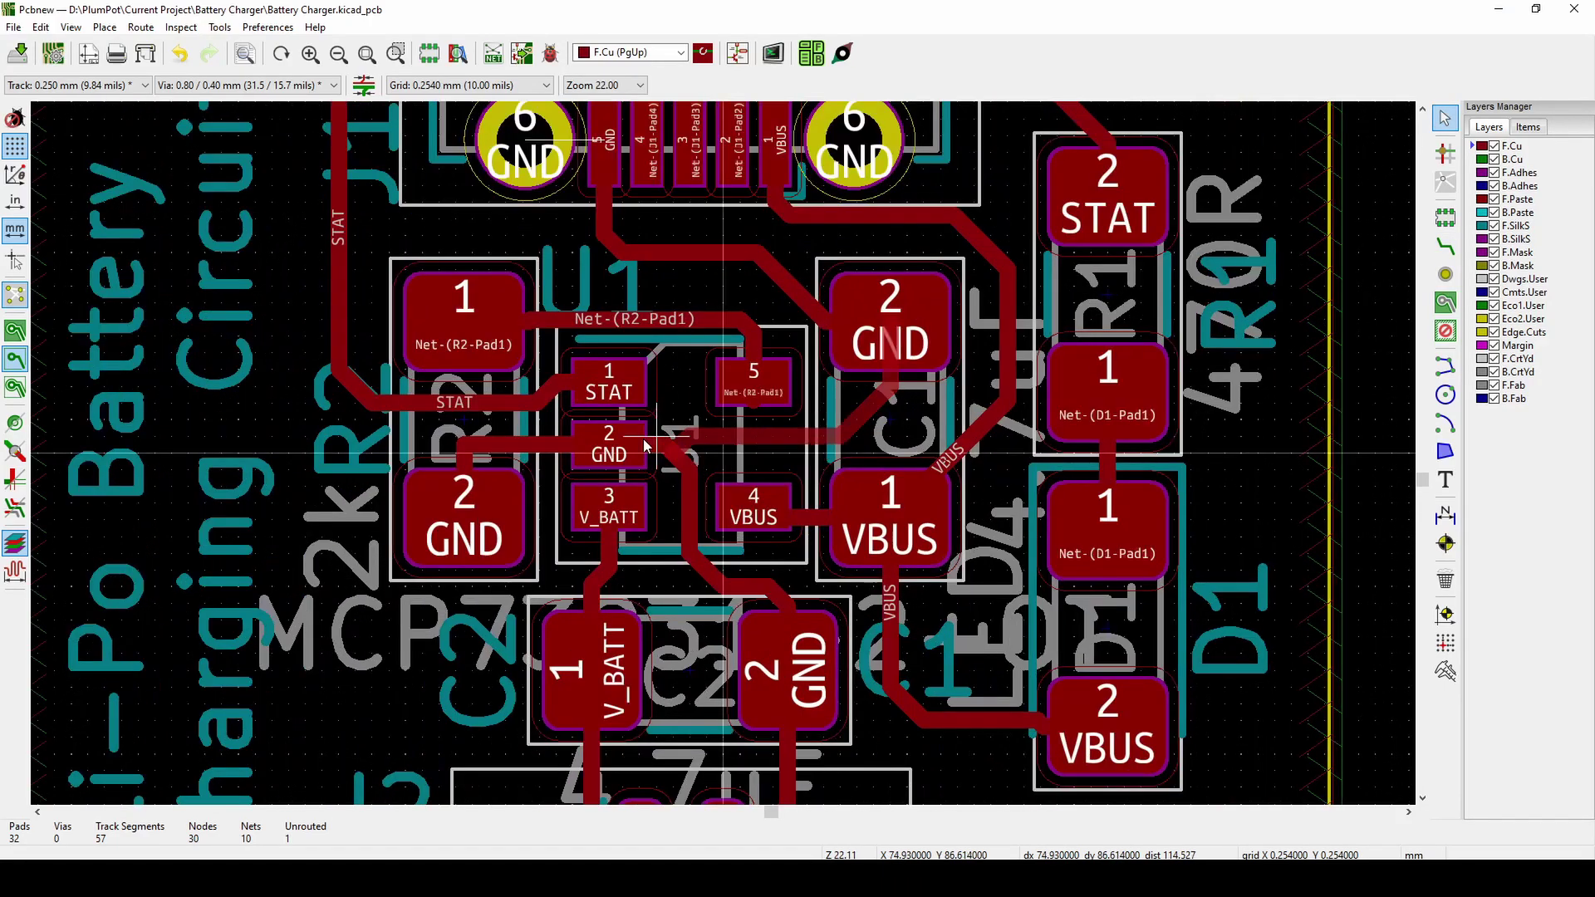
pyautogui.click(671, 449)
pyautogui.click(748, 500)
pyautogui.click(672, 453)
pyautogui.click(747, 500)
pyautogui.press('Delete')
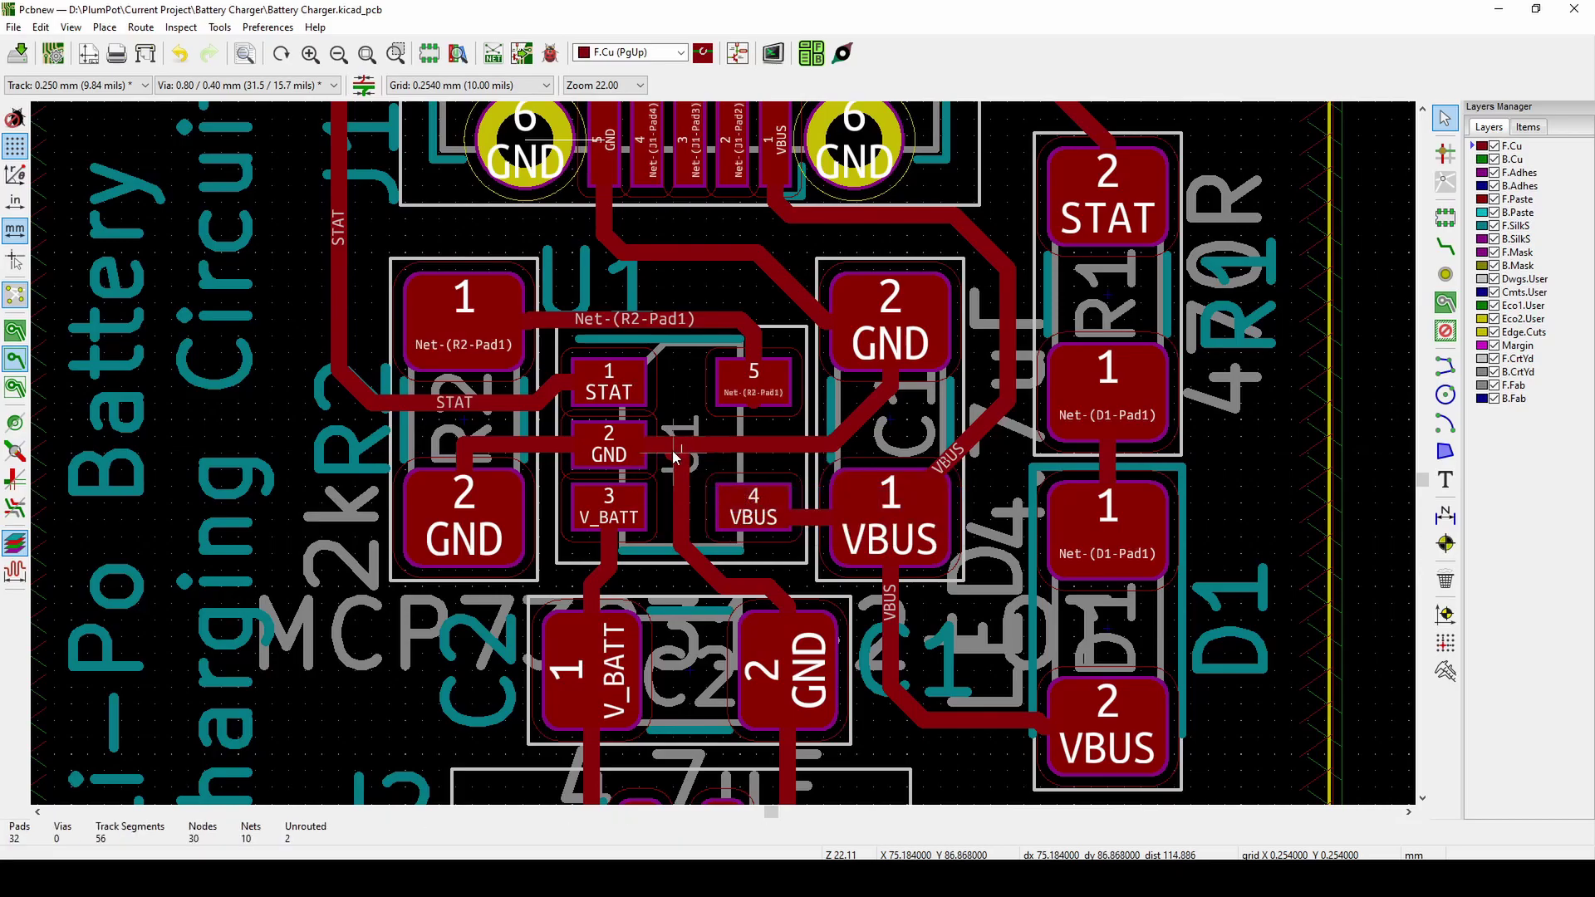
# - Examine the routed tracks from the USB connector down to battery connector J2, and check the board in 3D
pyautogui.scroll(-3, 464, 447)
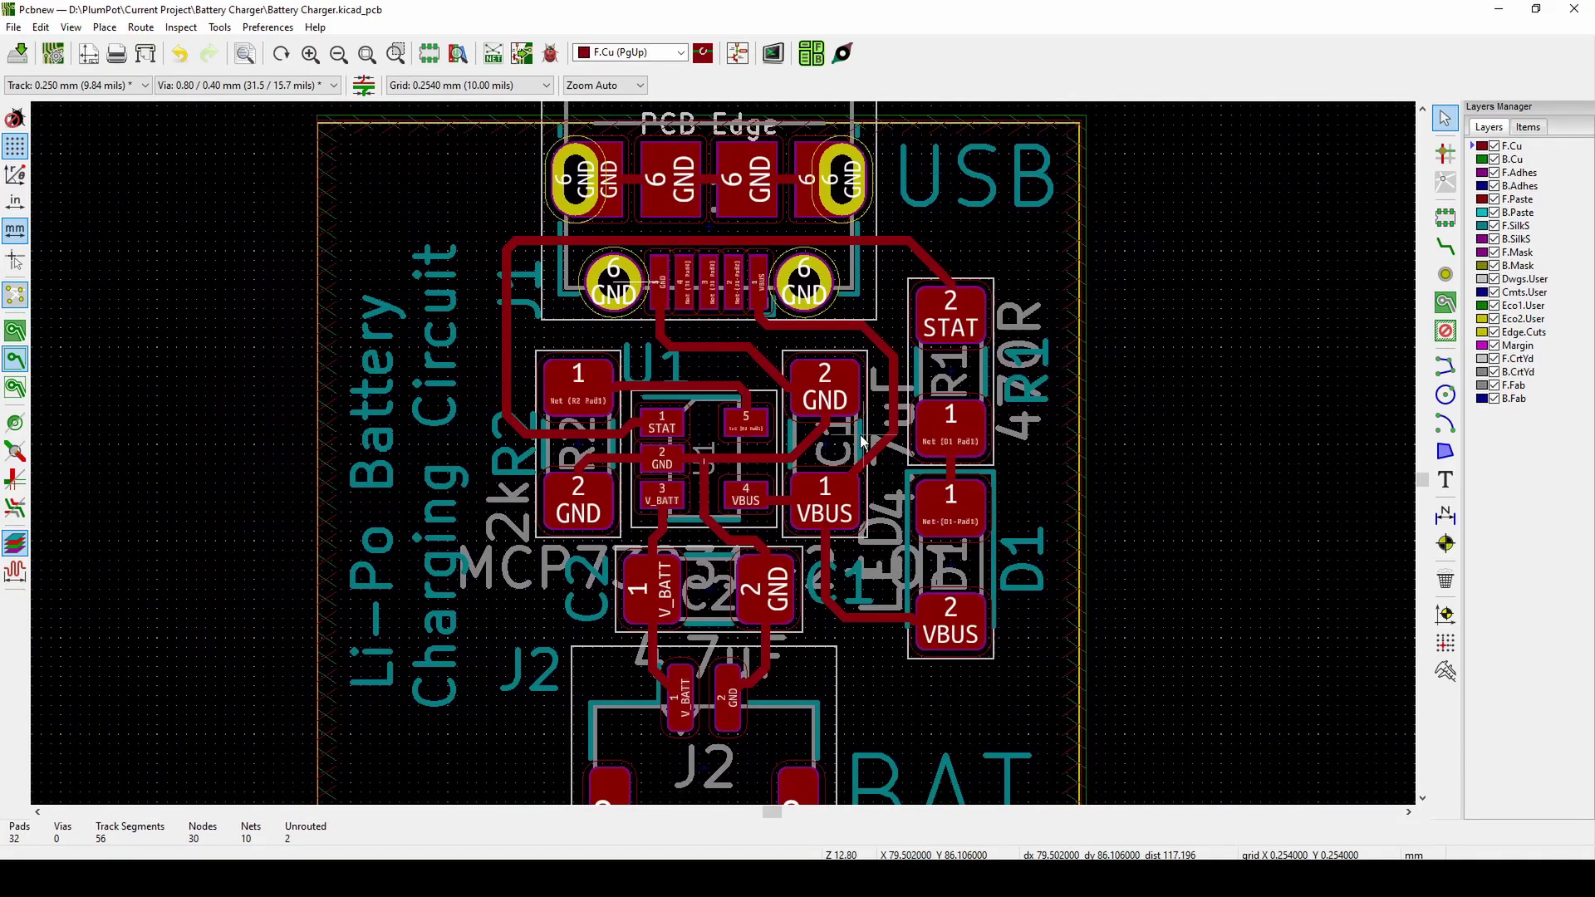
pyautogui.scroll(-1, 728, 444)
pyautogui.scroll(1, 723, 465)
pyautogui.moveTo(955, 332); pyautogui.dragTo(657, 367, button='middle')
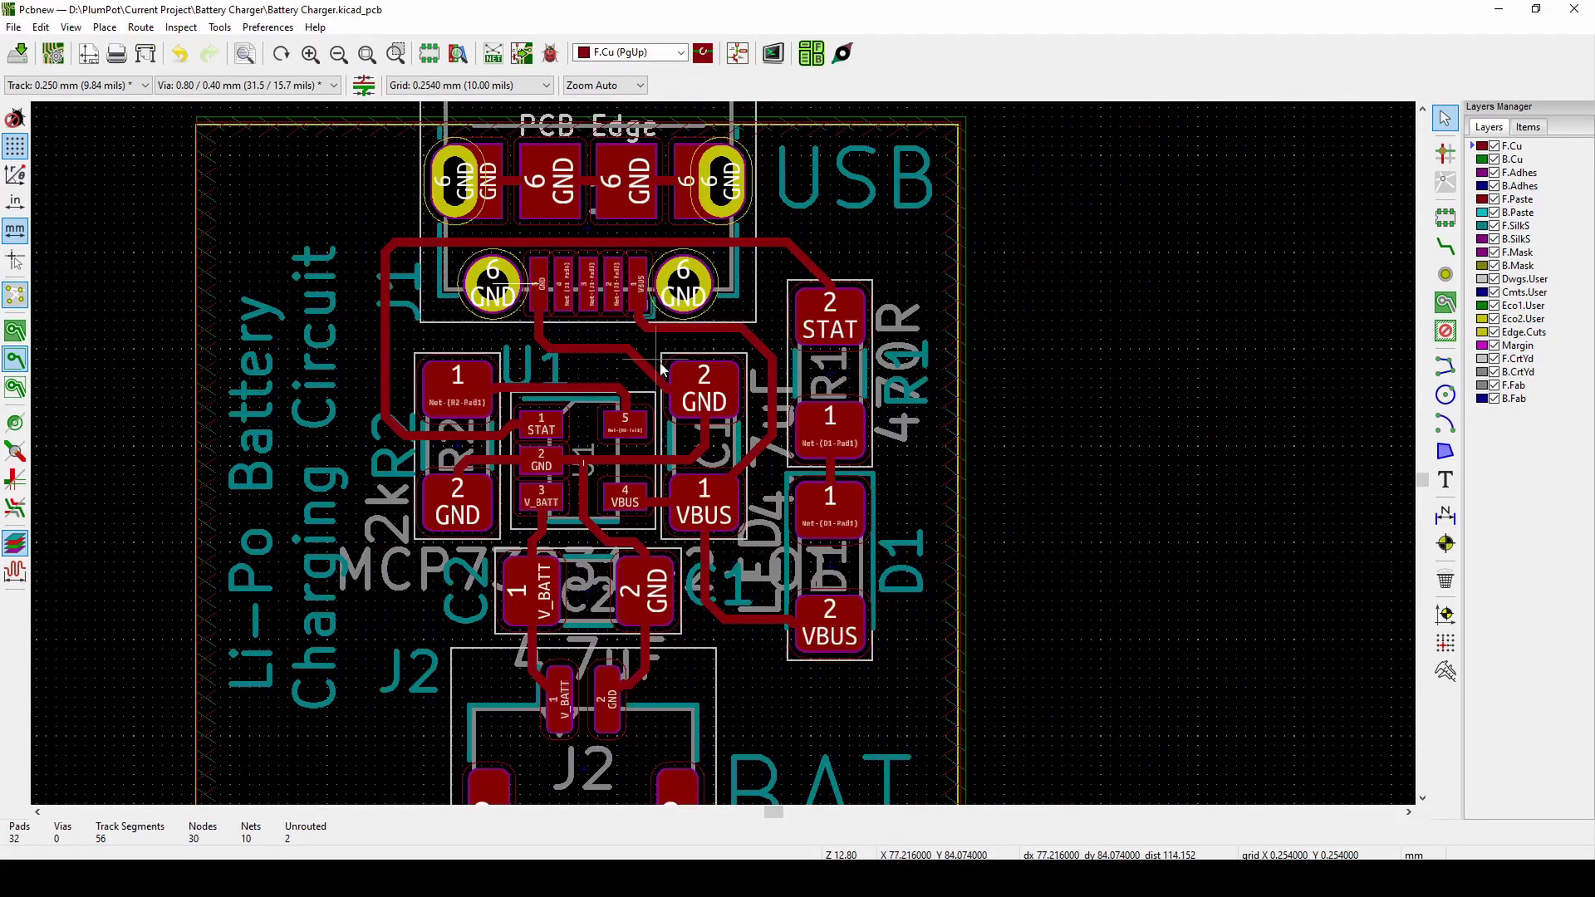
pyautogui.moveTo(656, 368); pyautogui.dragTo(681, 357)
pyautogui.moveTo(627, 461); pyautogui.dragTo(579, 417, button='middle')
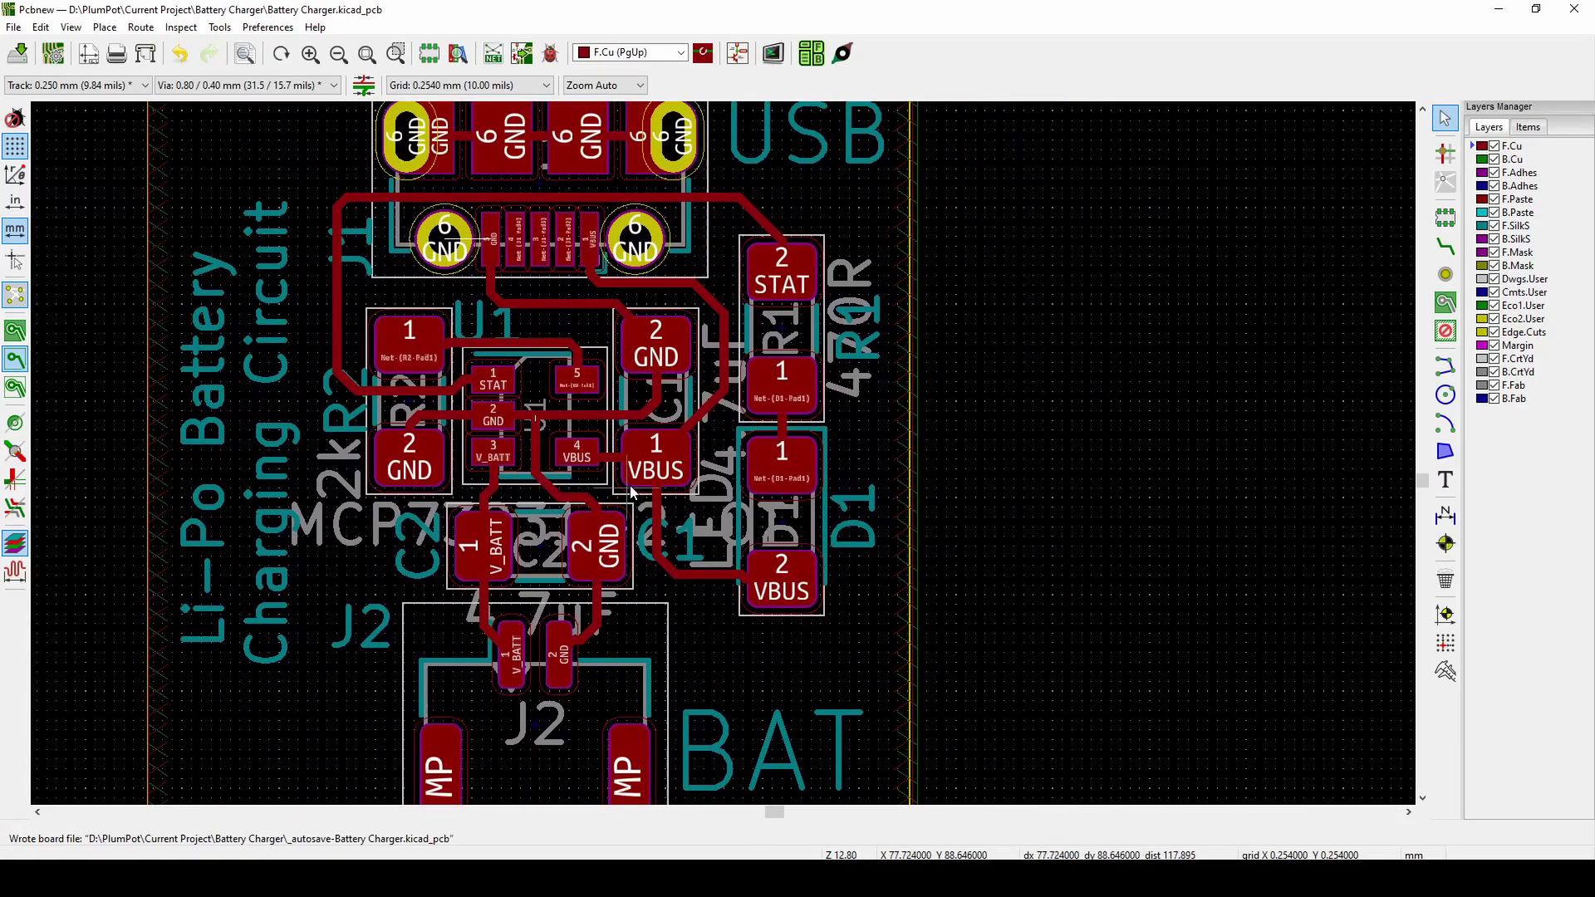
pyautogui.scroll(-3, 551, 356)
pyautogui.scroll(2, 822, 464)
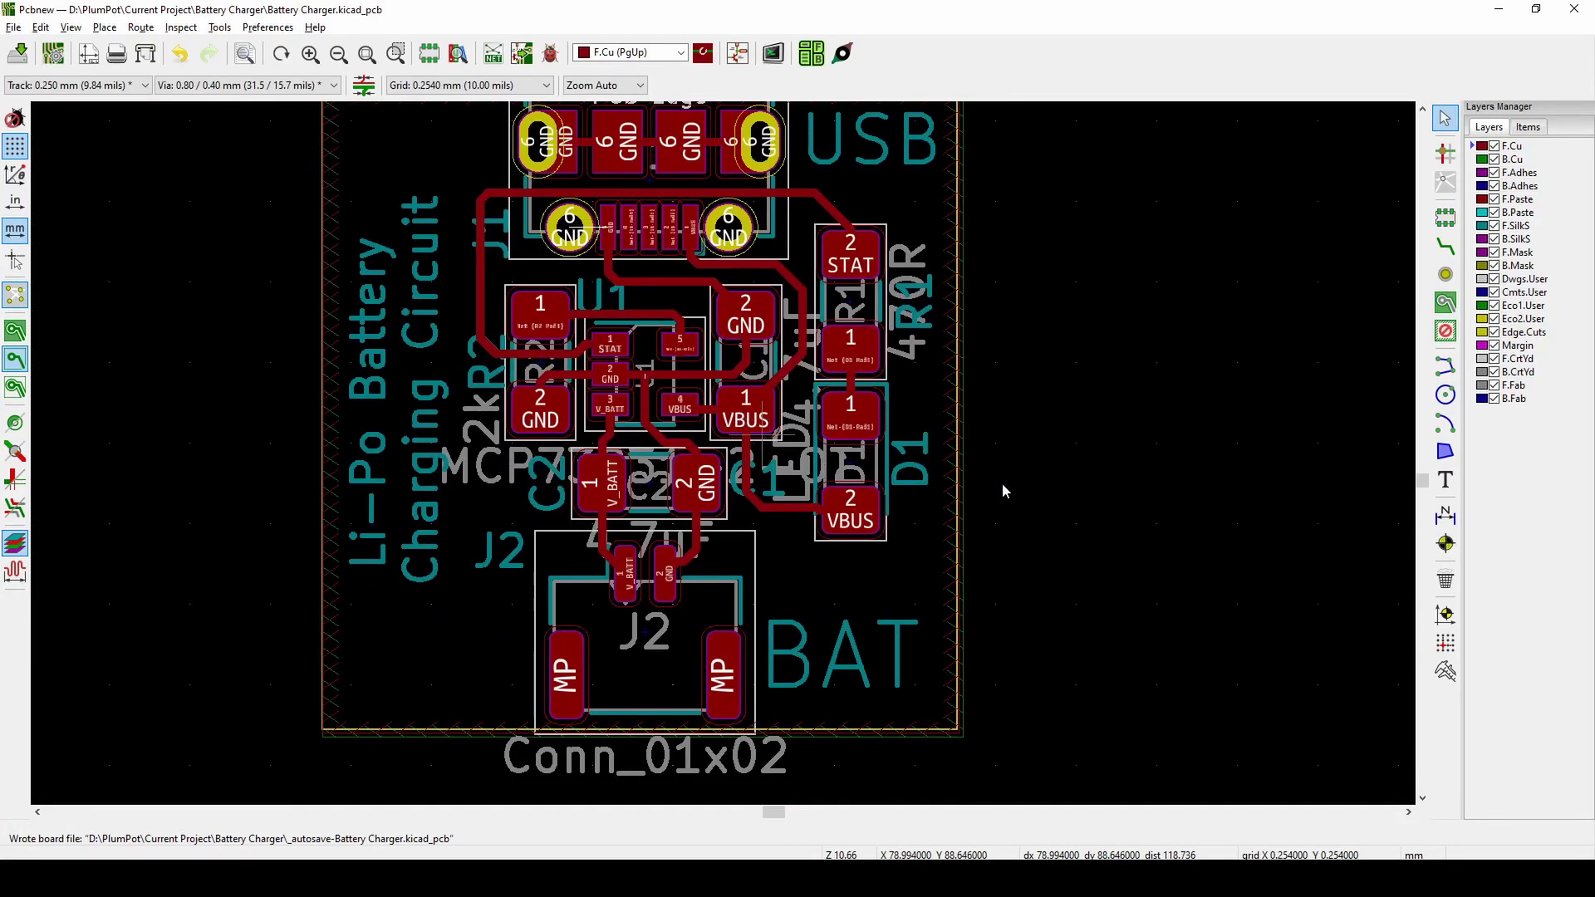
pyautogui.hotkey('alt', '3')
pyautogui.moveTo(1275, 151); pyautogui.dragTo(1333, 451)
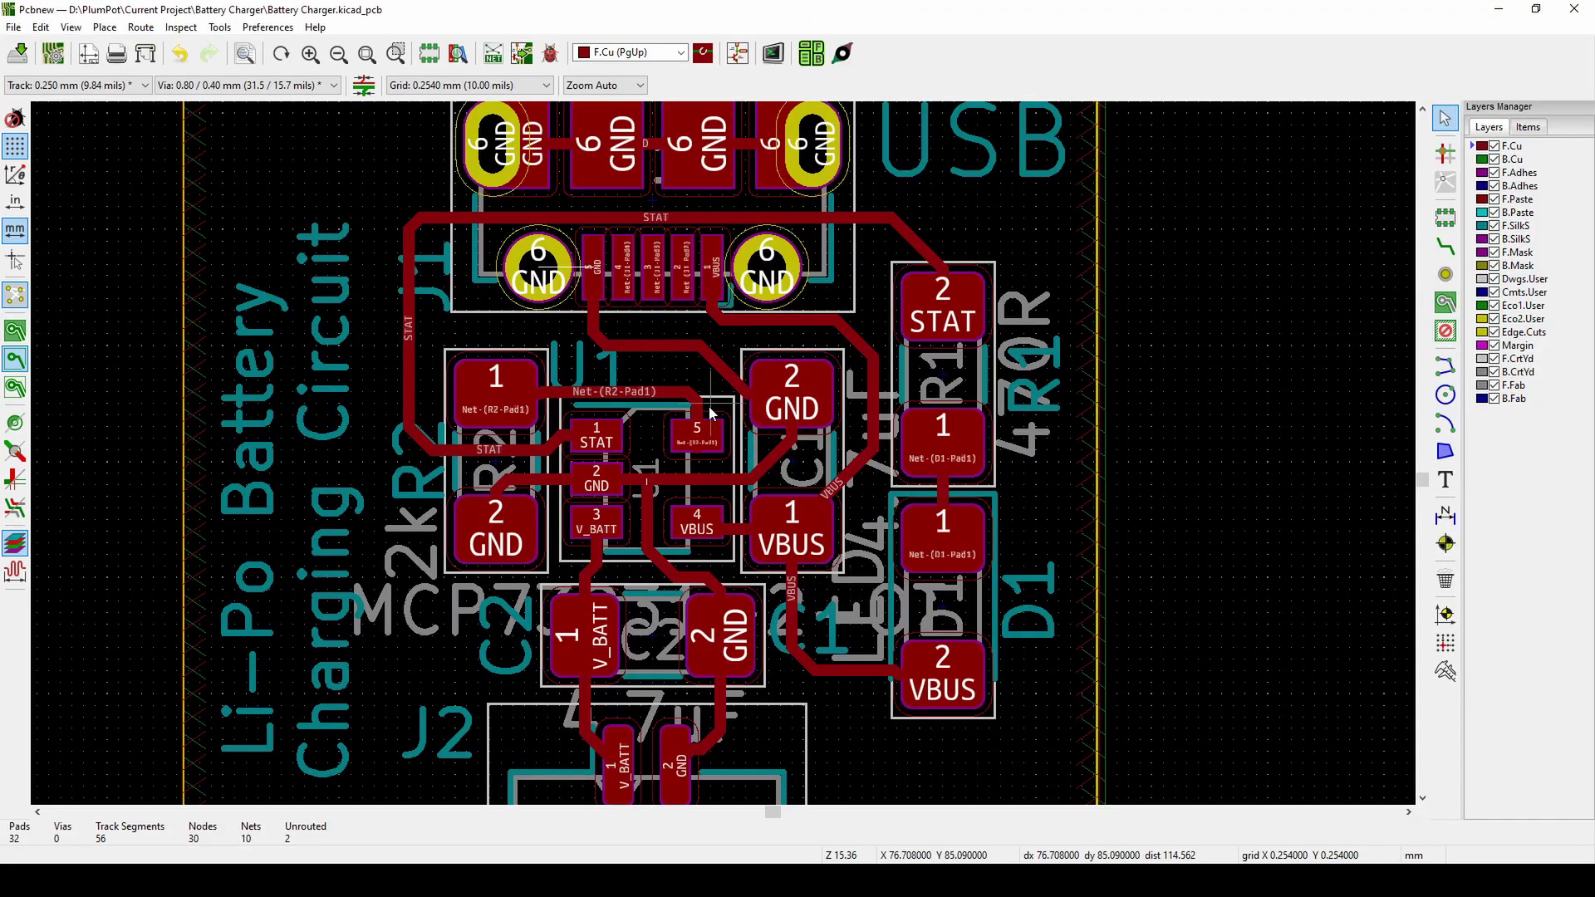
# - Examine the tracks around U1, C1 and the USB connector for leftover or badly joined segments
pyautogui.scroll(-1, 710, 407)
pyautogui.moveTo(710, 407); pyautogui.dragTo(724, 451, button='middle')
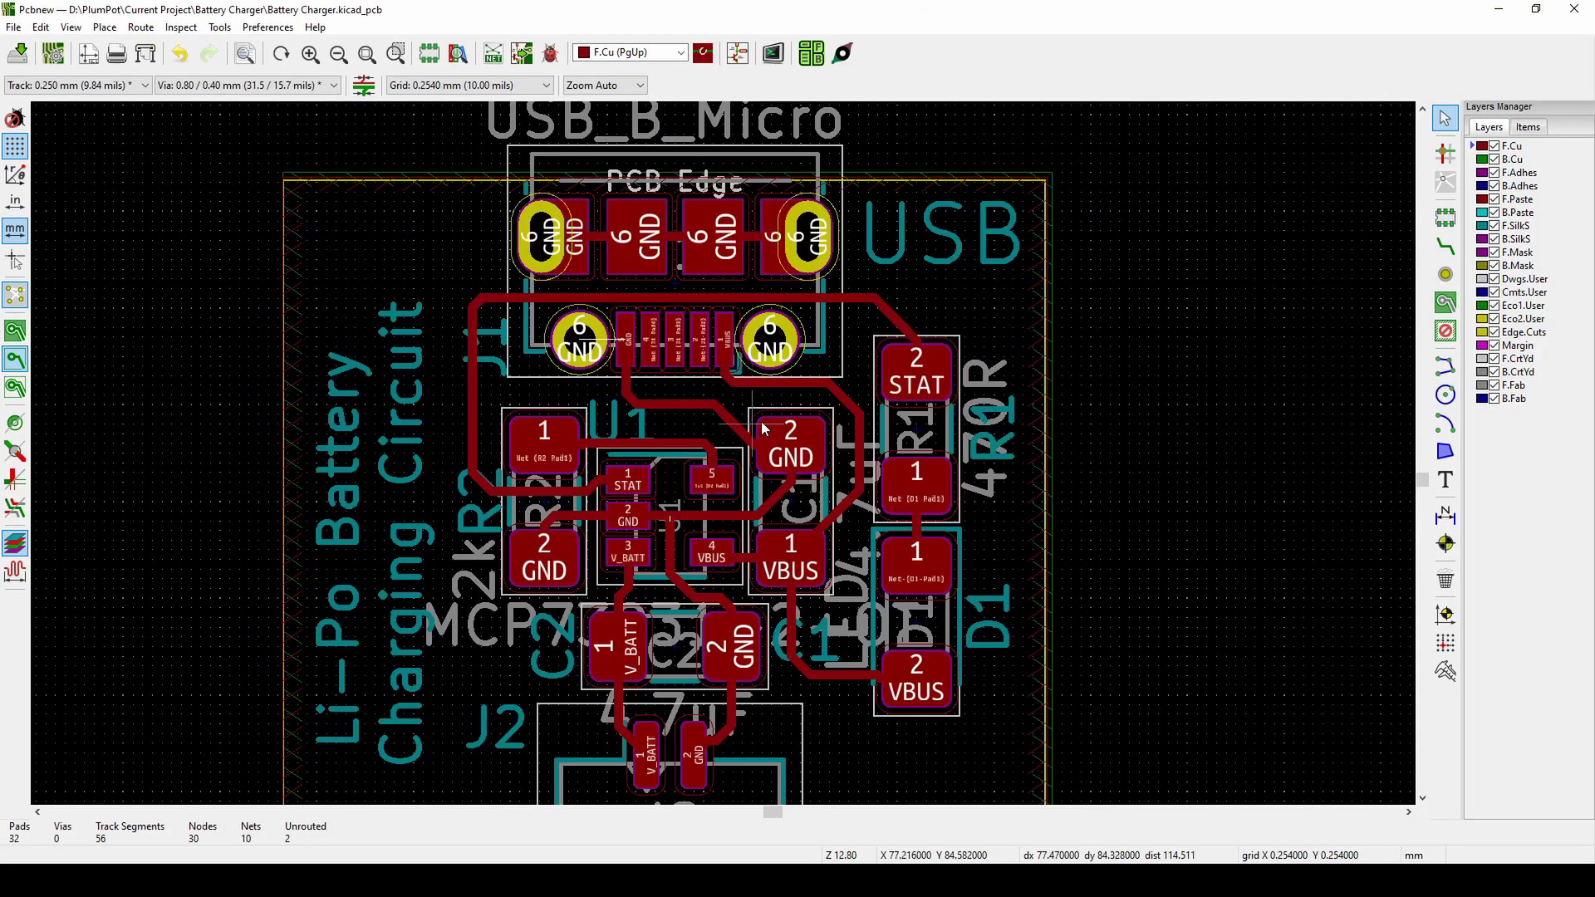
pyautogui.moveTo(866, 586); pyautogui.dragTo(899, 532, button='middle')
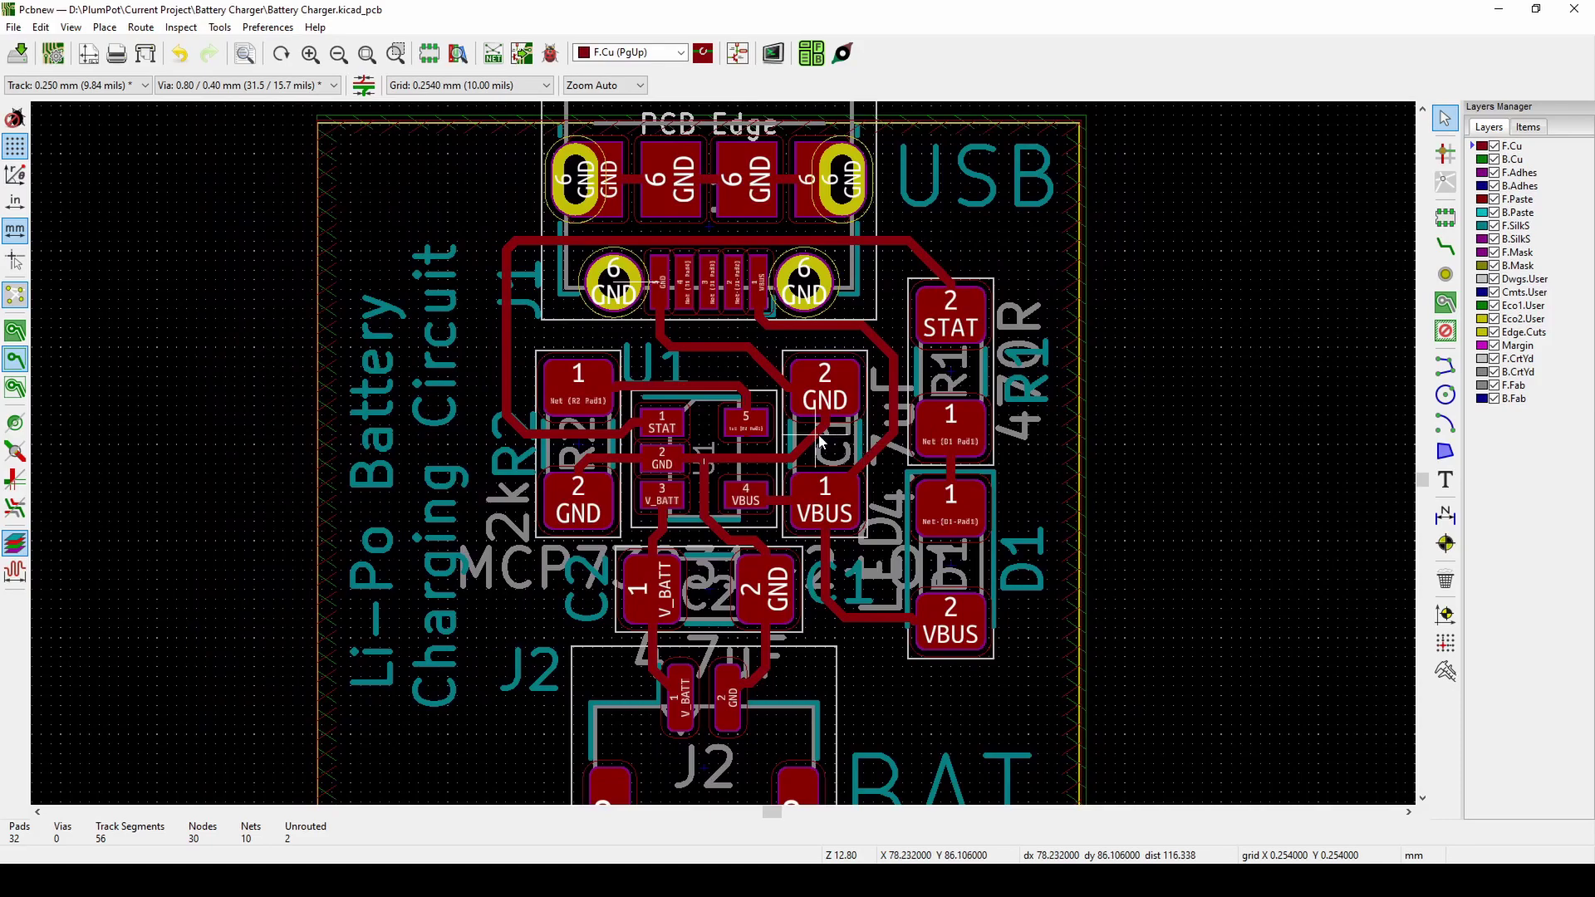
pyautogui.moveTo(818, 437); pyautogui.dragTo(822, 450)
pyautogui.moveTo(727, 437); pyautogui.dragTo(721, 314, button='middle')
pyautogui.moveTo(671, 503); pyautogui.dragTo(674, 594, button='middle')
pyautogui.scroll(-1, 650, 372)
pyautogui.moveTo(721, 433); pyautogui.dragTo(794, 416, button='middle')
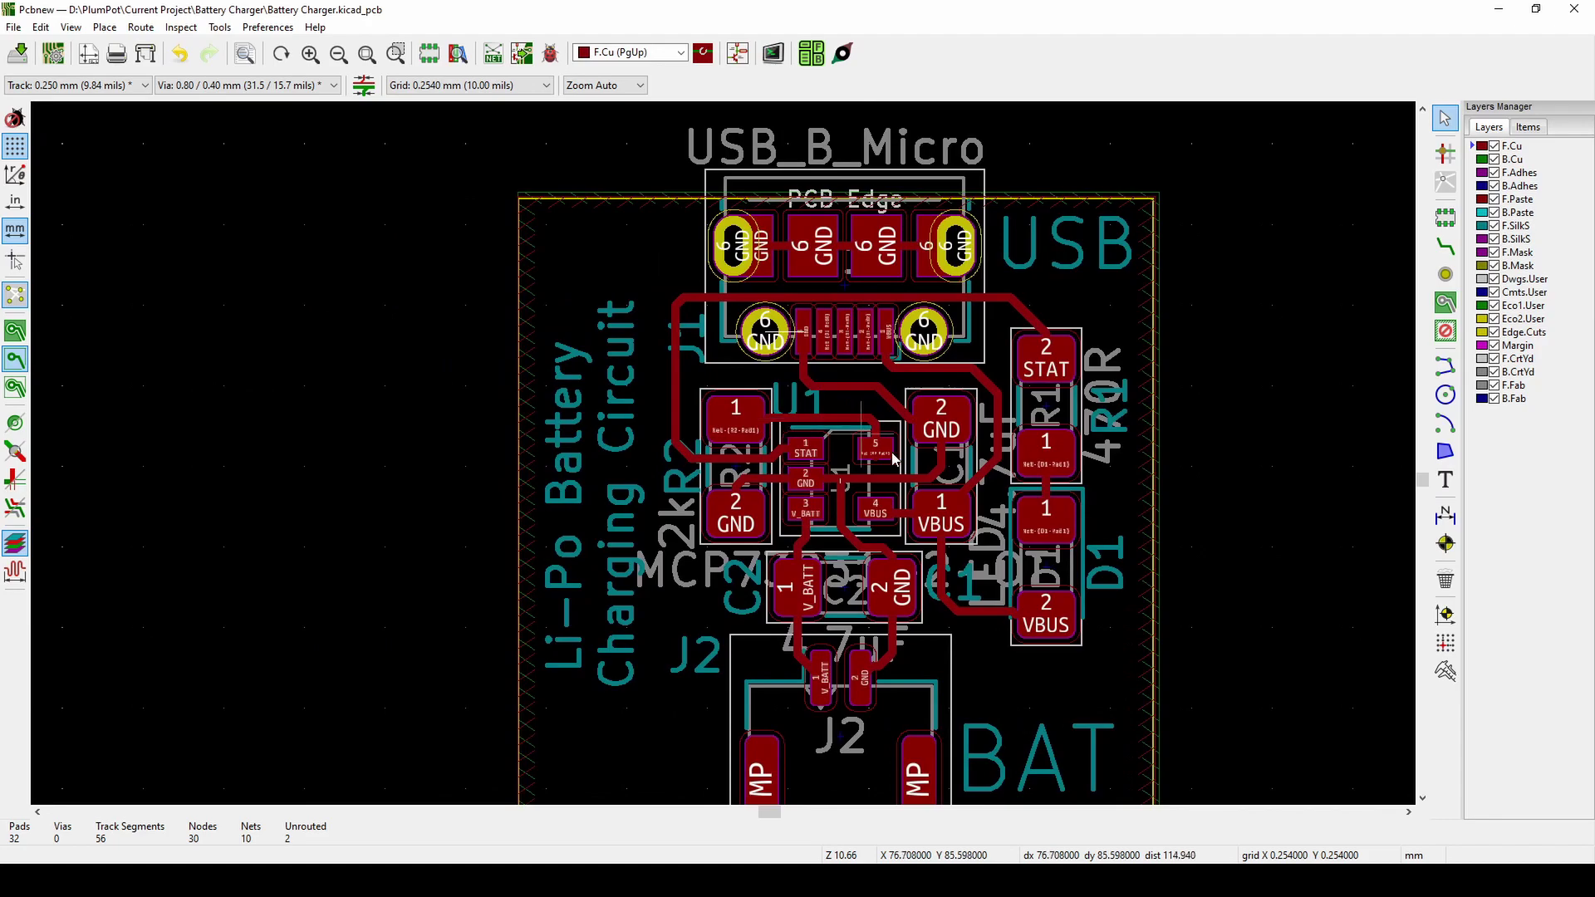
# - Delete the redundant GND track segment next to C1 pad 2 on the run from the USB connector
pyautogui.scroll(1, 895, 457)
pyautogui.moveTo(966, 340); pyautogui.dragTo(844, 304, button='middle')
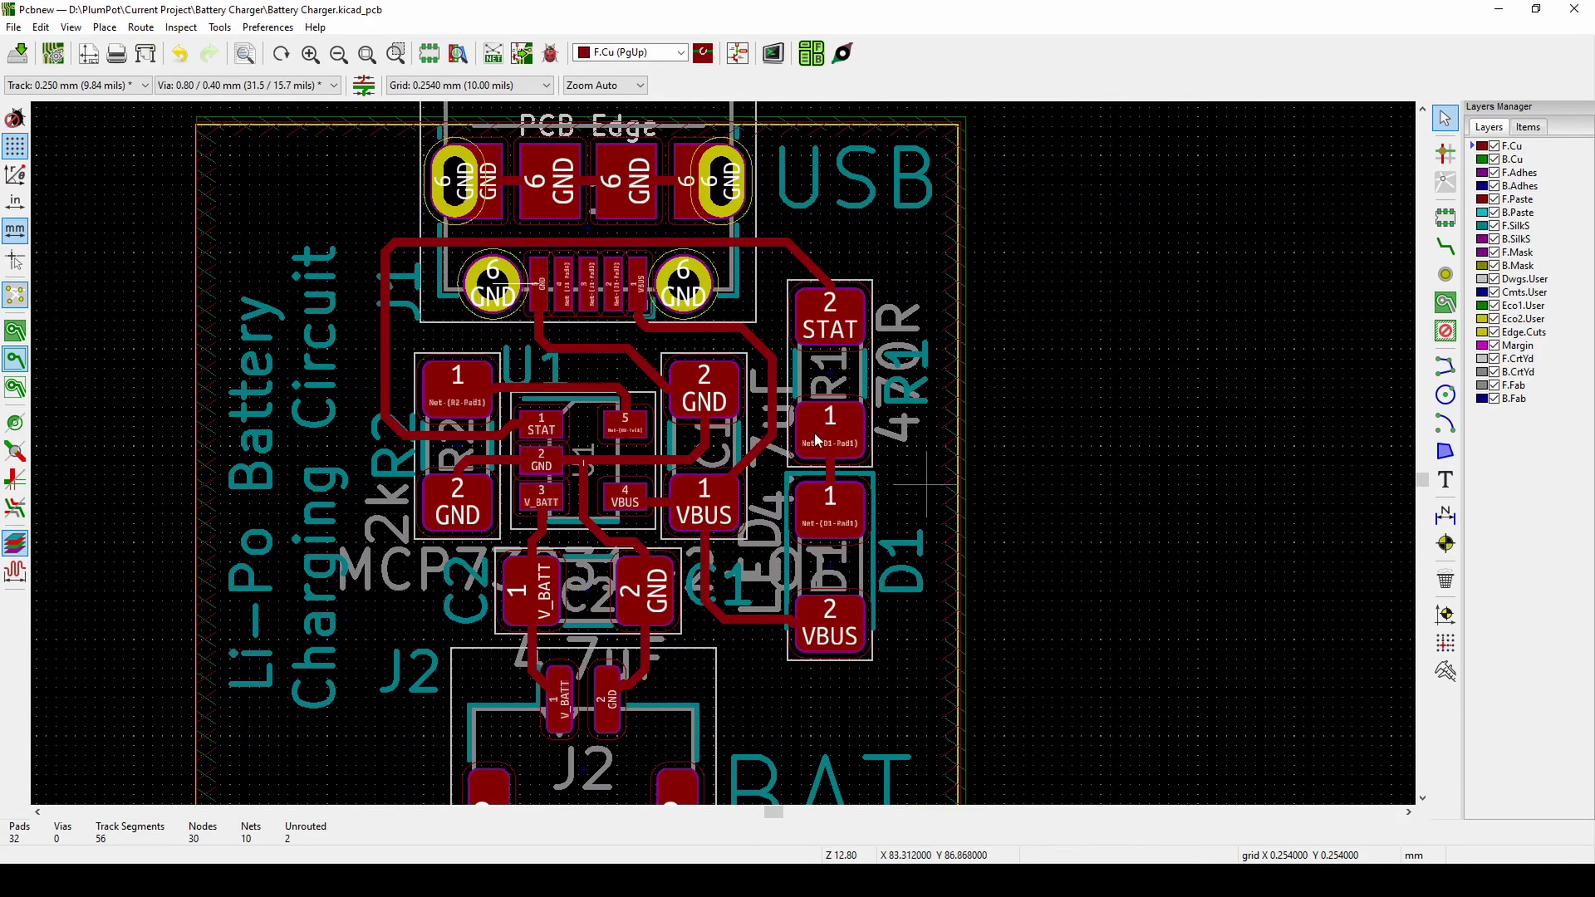
pyautogui.click(659, 376)
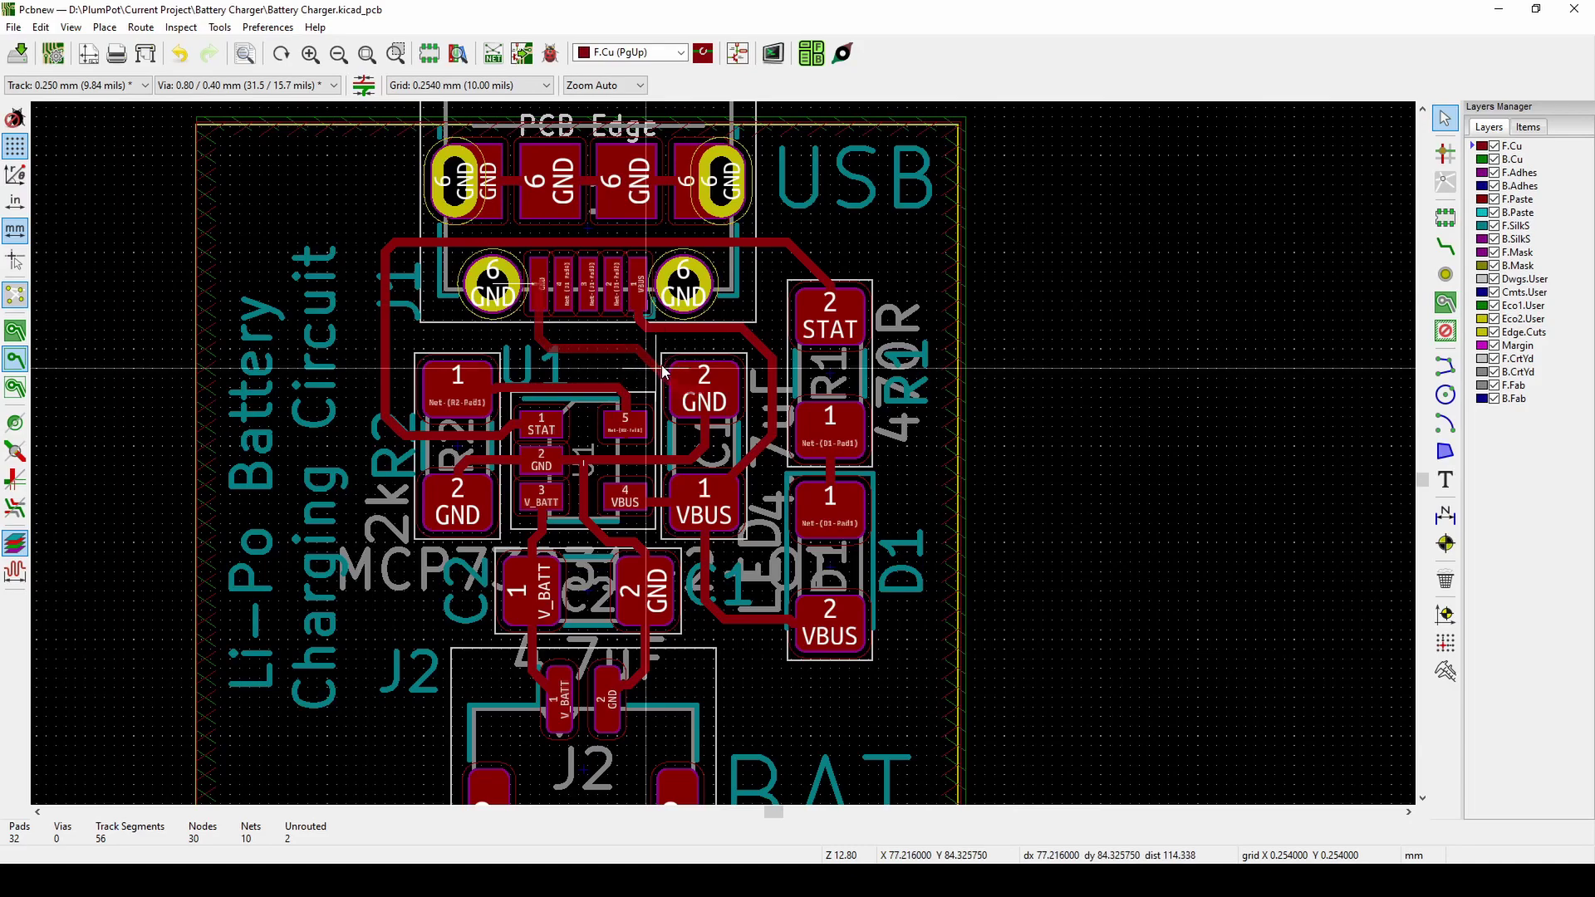
pyautogui.press('Delete')
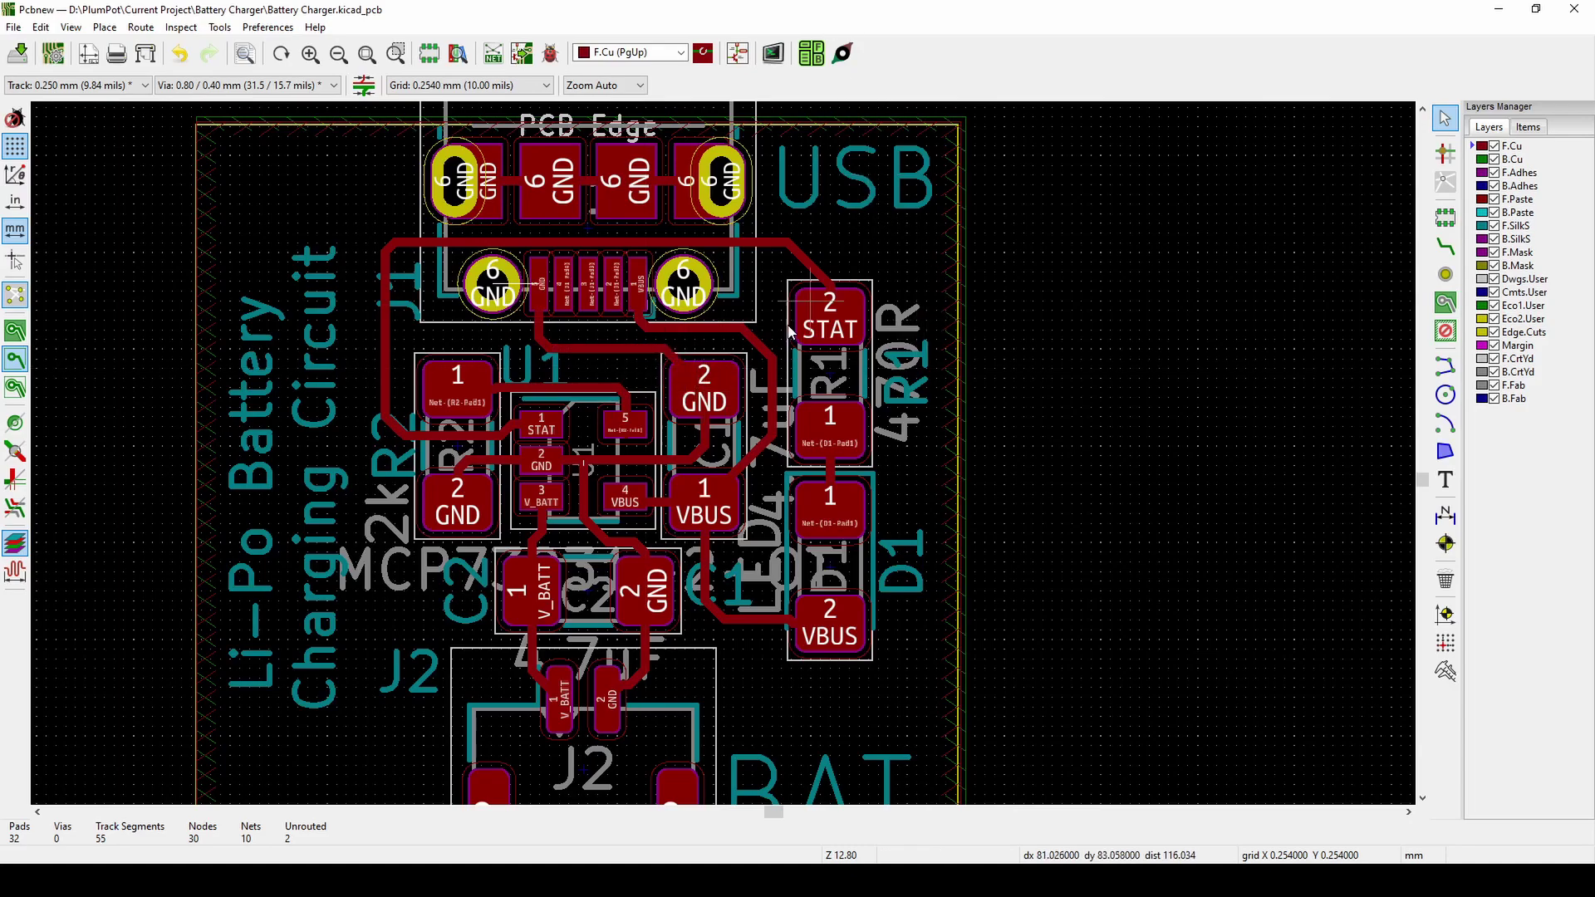
# - Check the finished routing over the whole board, and open the 3D view and rotate the board to inspect the components
pyautogui.moveTo(677, 391); pyautogui.dragTo(827, 412, button='middle')
pyautogui.moveTo(1002, 524); pyautogui.dragTo(896, 389, button='middle')
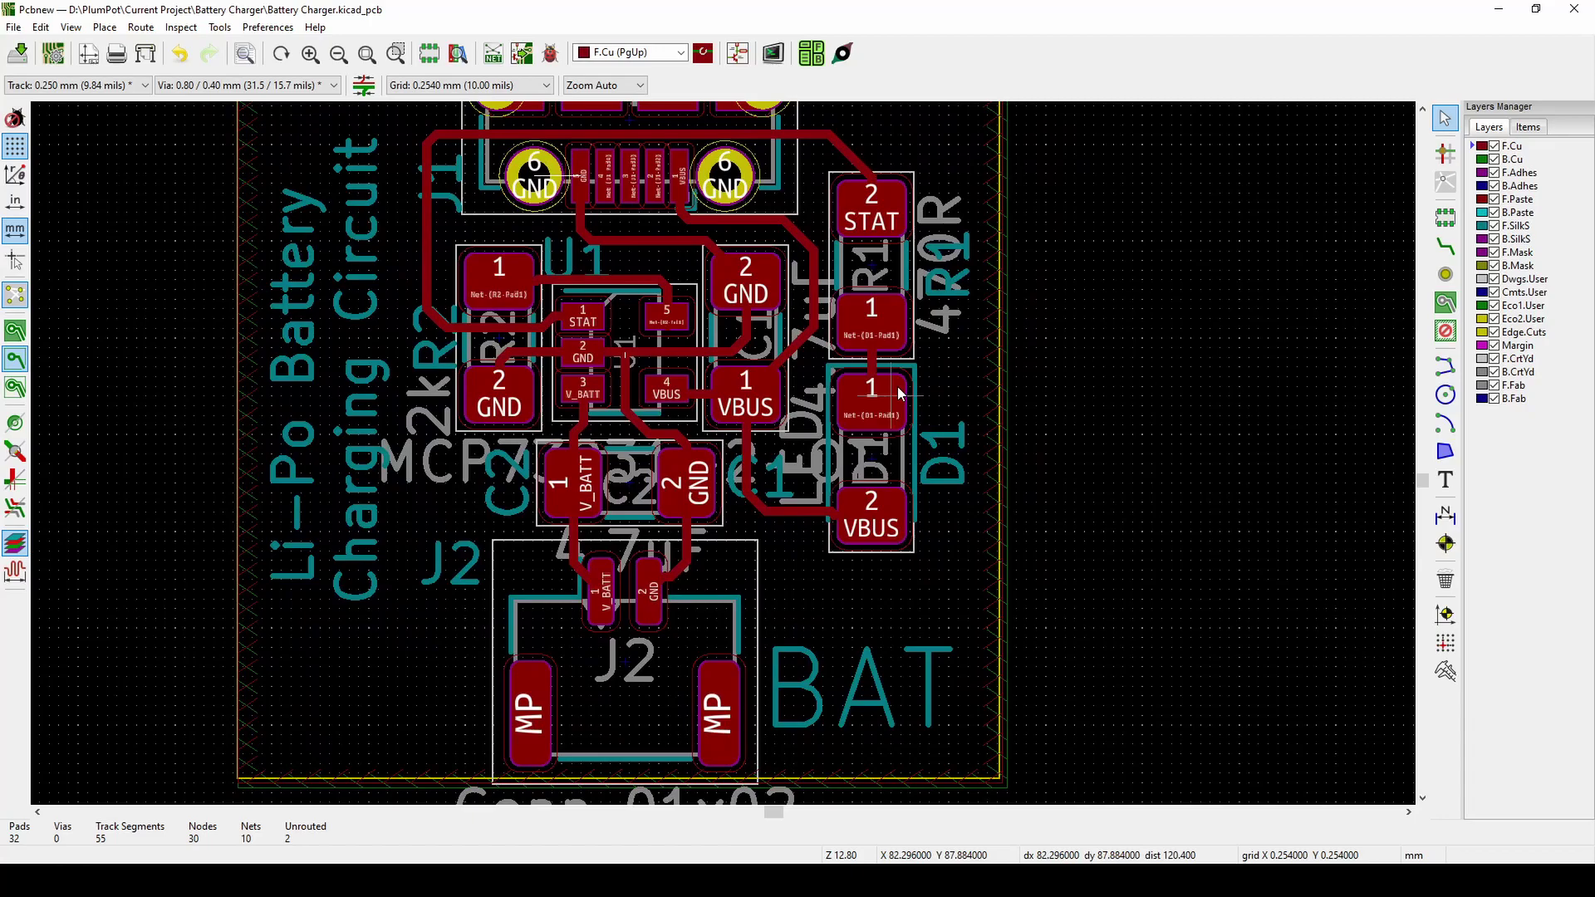
pyautogui.moveTo(717, 448); pyautogui.dragTo(769, 500, button='middle')
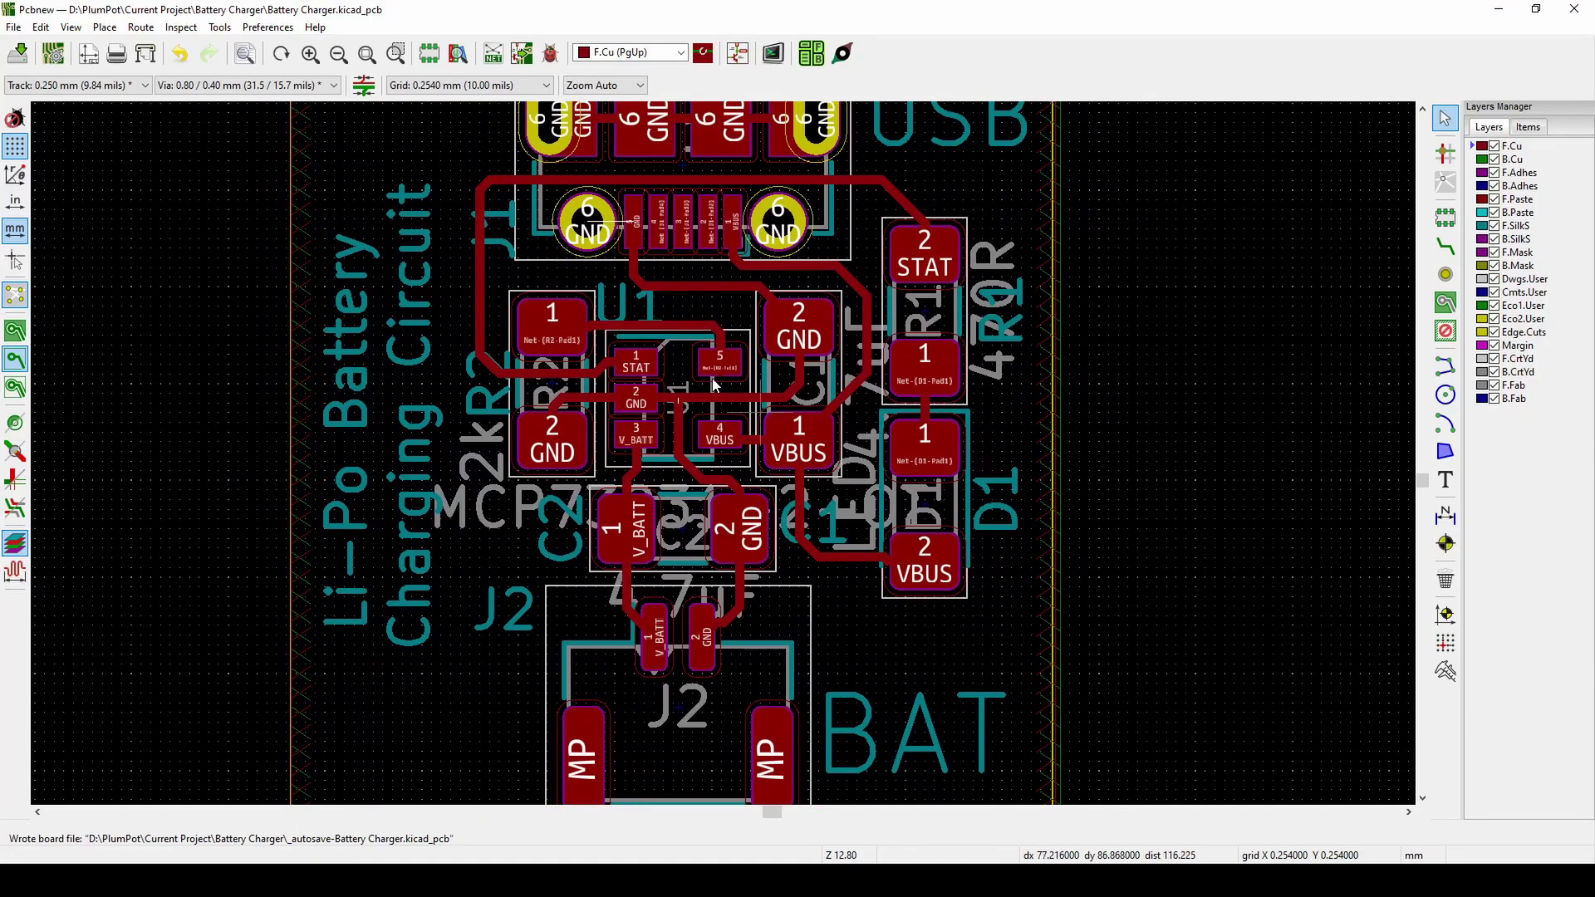
pyautogui.moveTo(655, 417); pyautogui.dragTo(510, 435, button='middle')
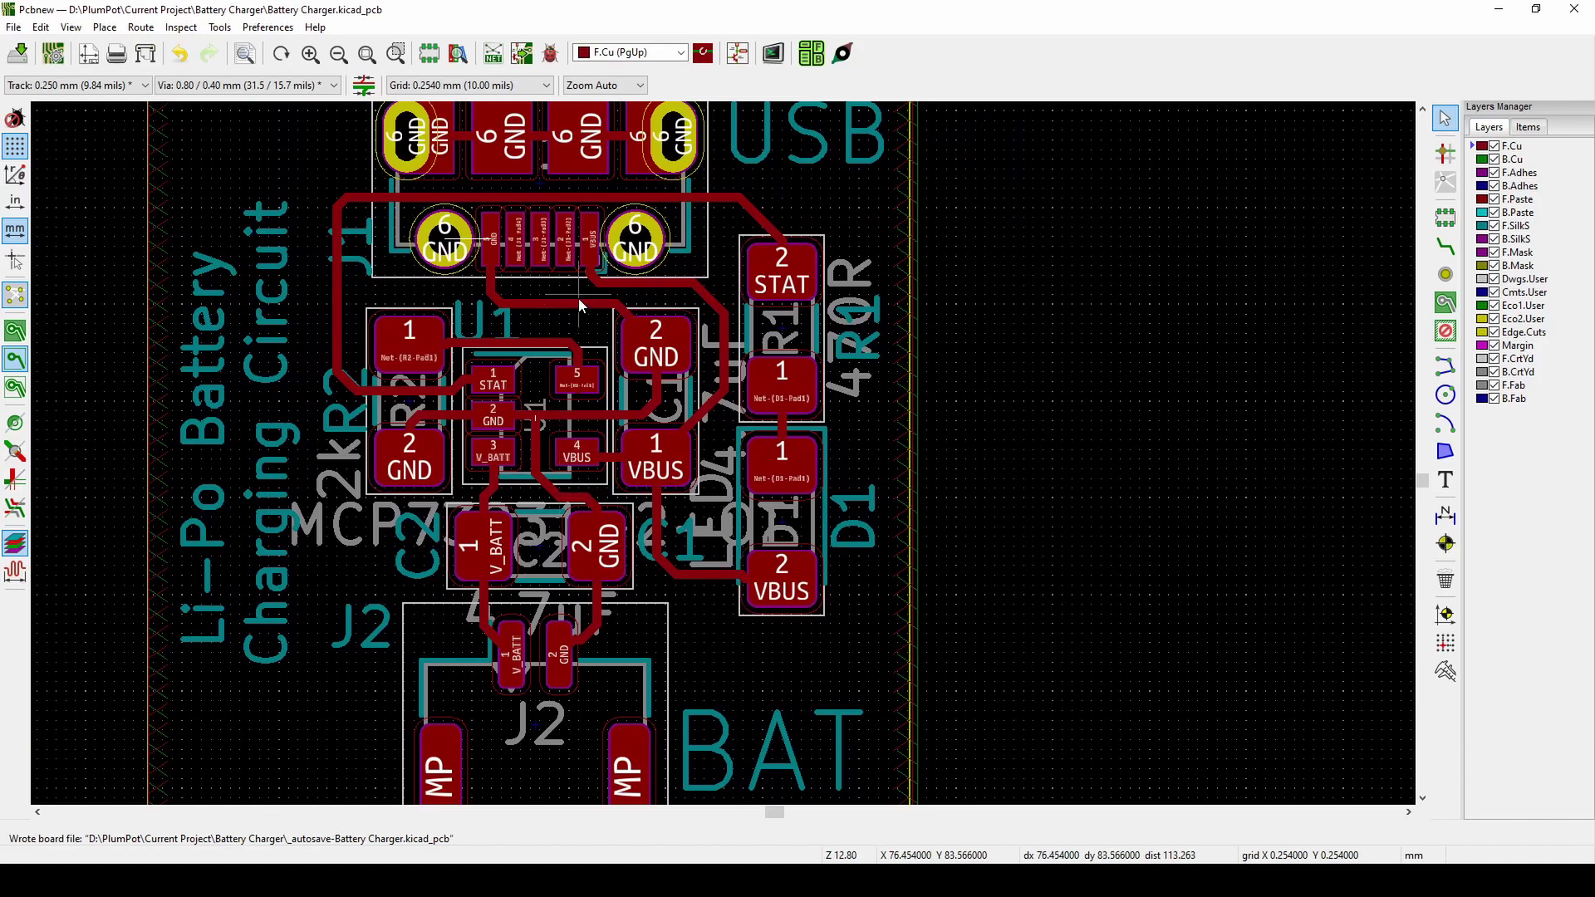
pyautogui.scroll(-4, 650, 398)
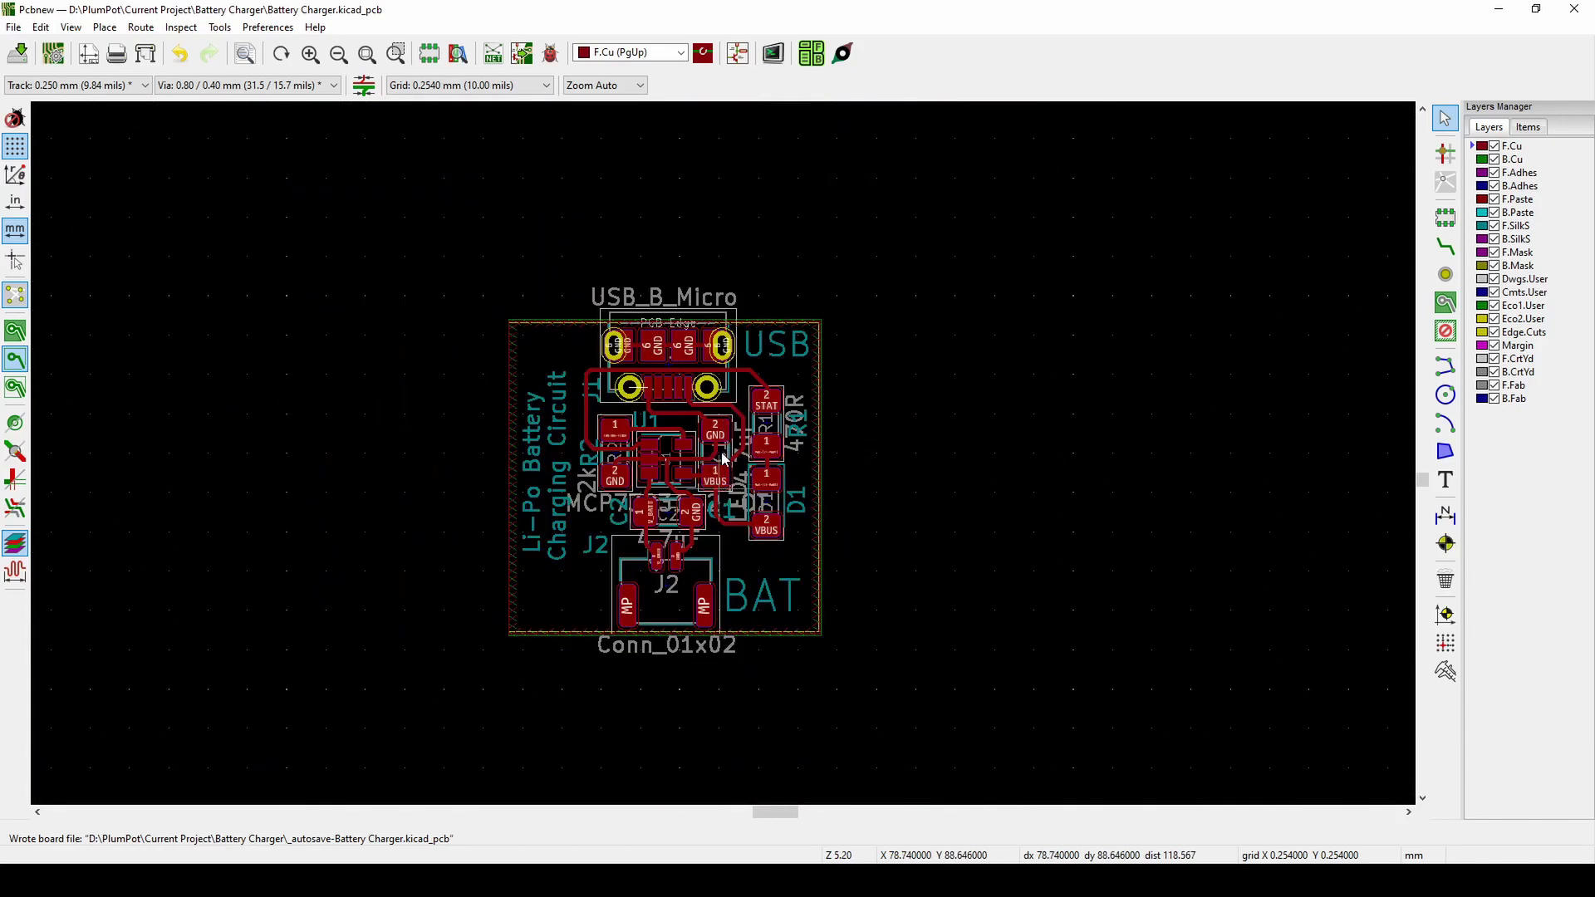
pyautogui.scroll(3, 766, 431)
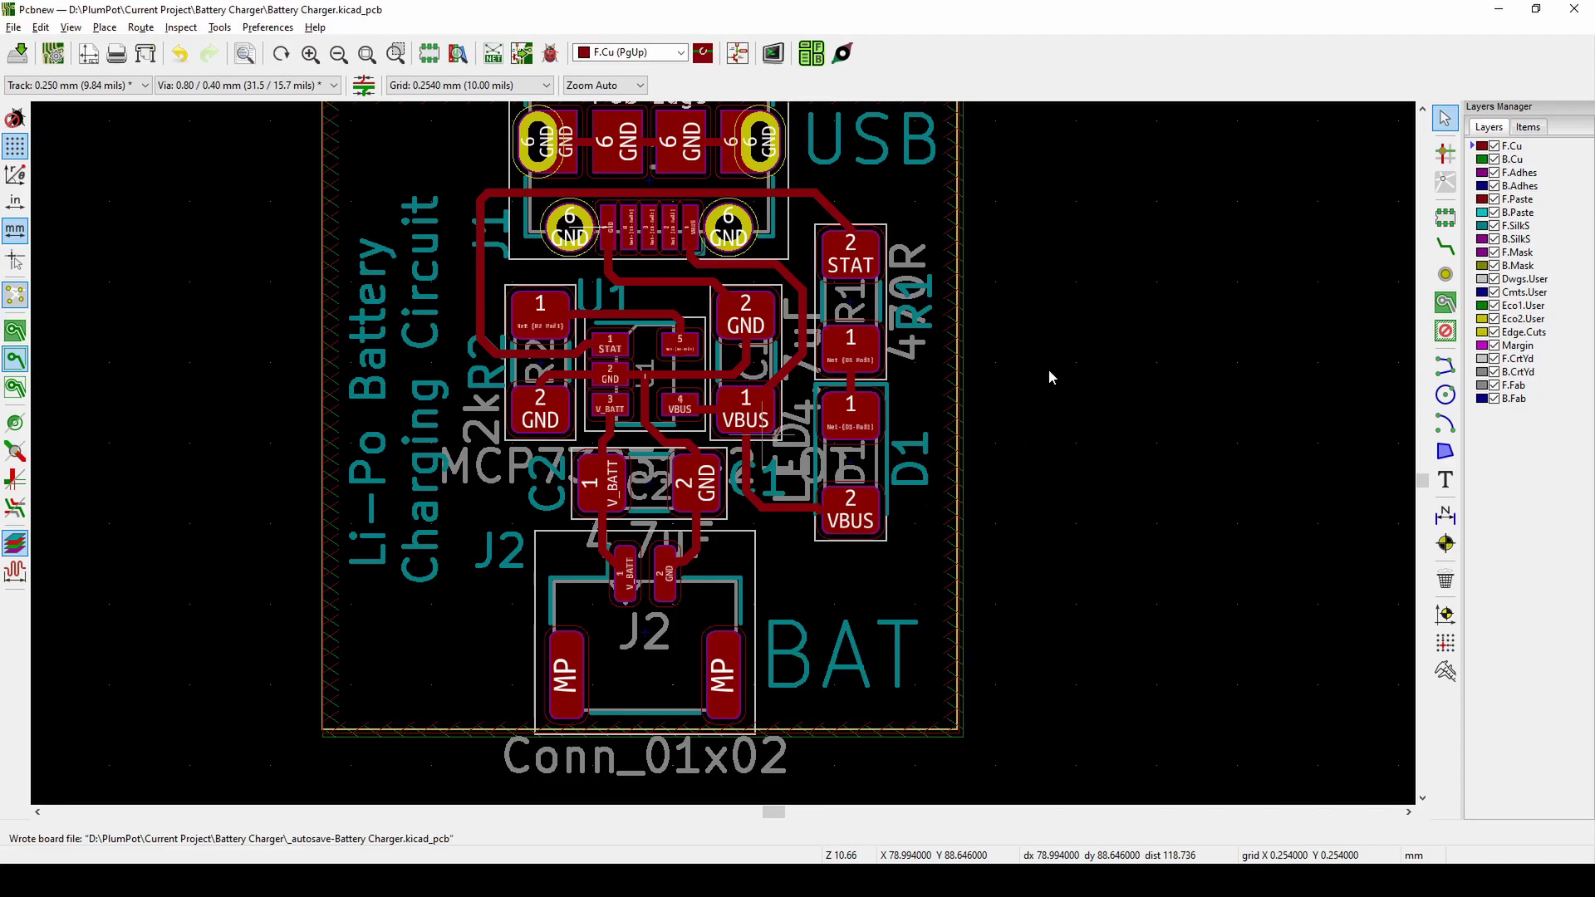
pyautogui.hotkey('alt', '3')
pyautogui.moveTo(1259, 256); pyautogui.dragTo(1375, 565)
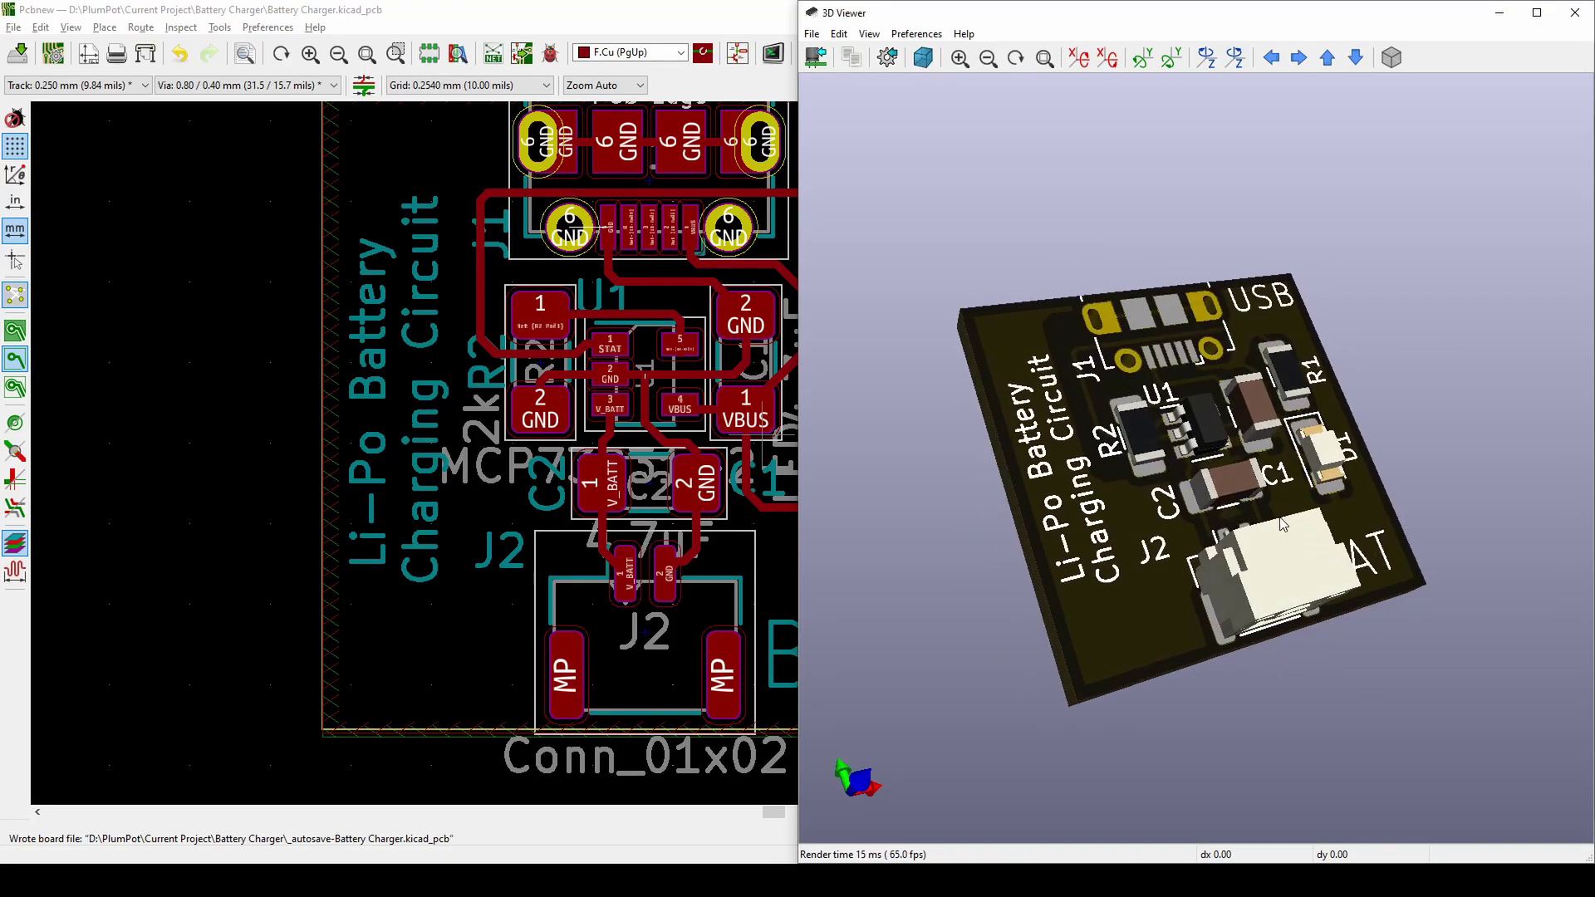